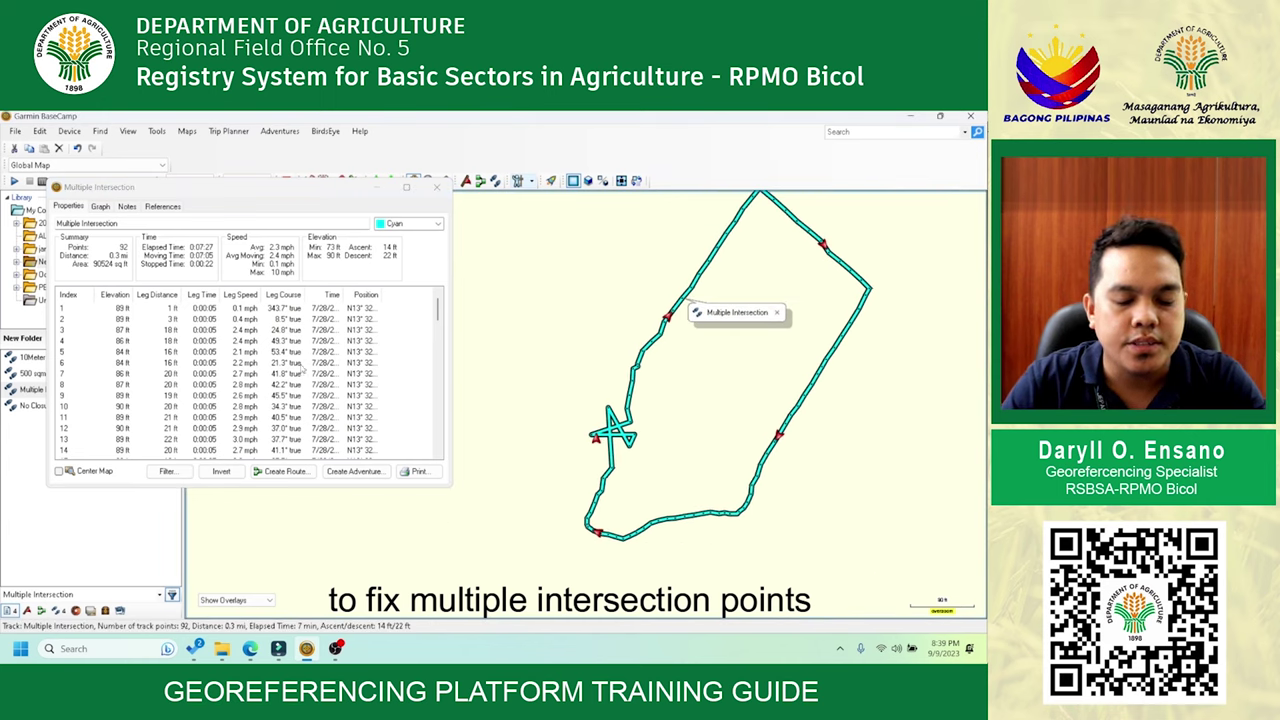
Step: Locate the self-intersection point in the Multiple Intersection track's point table, then close its details
left_click(277, 352)
left_click(593, 434)
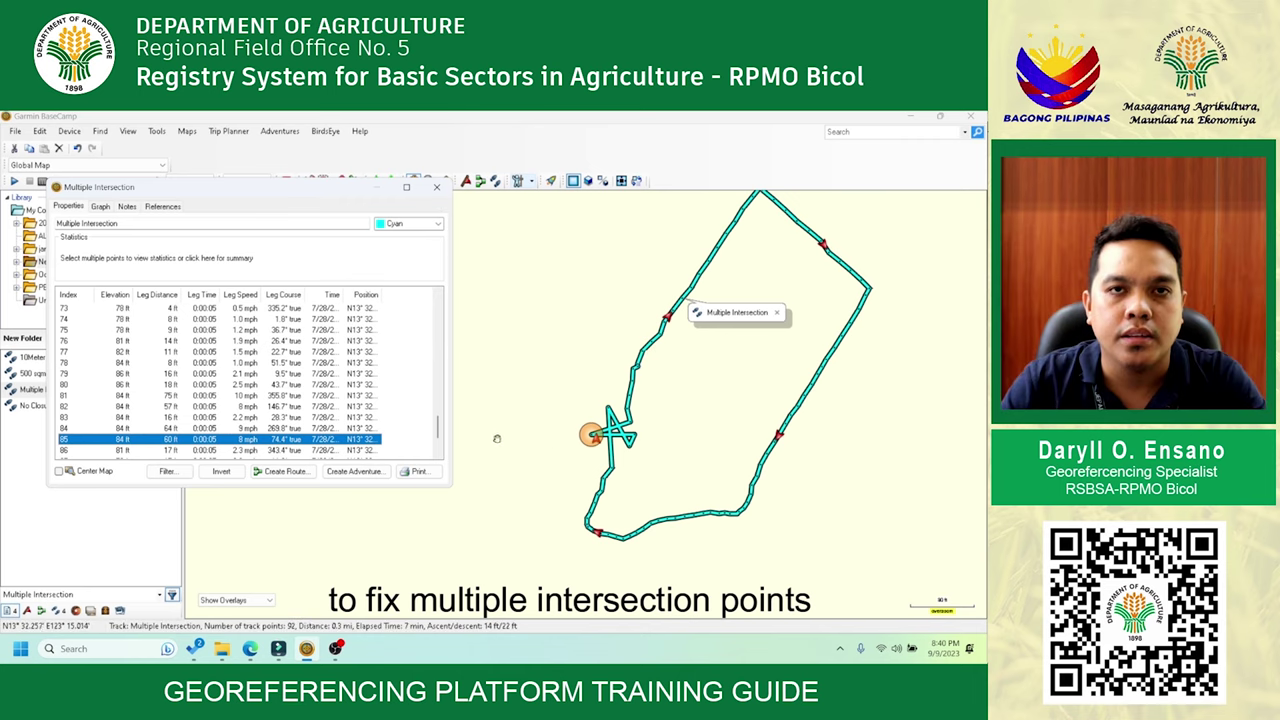
left_click(436, 187)
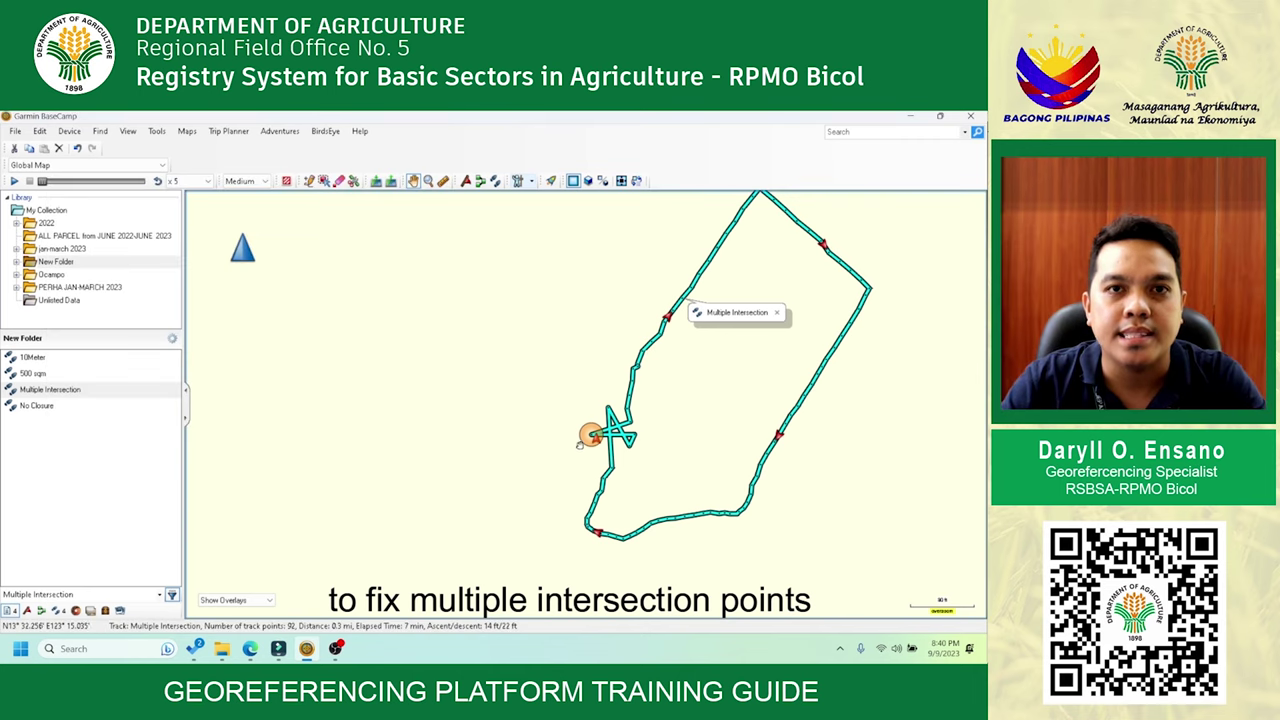
Step: Erase the tangled loop at the intersection and the leftover spike on the track's left side
key("e")
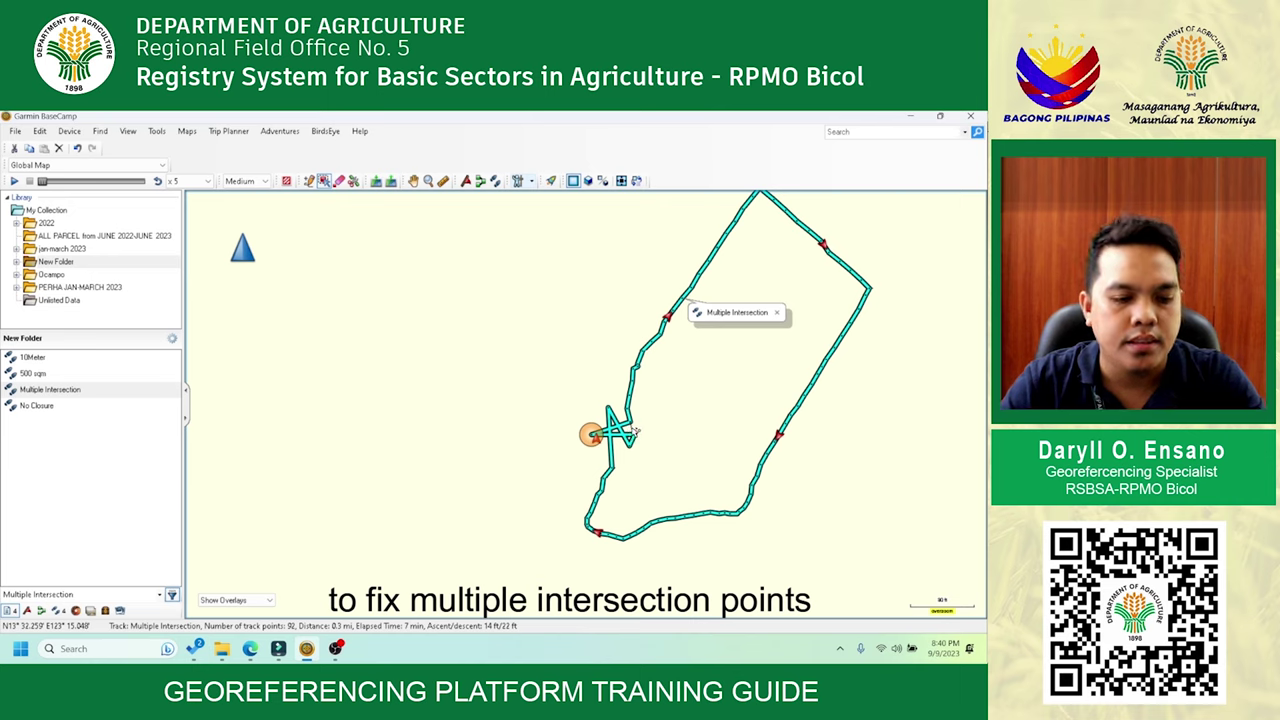
left_click(632, 432)
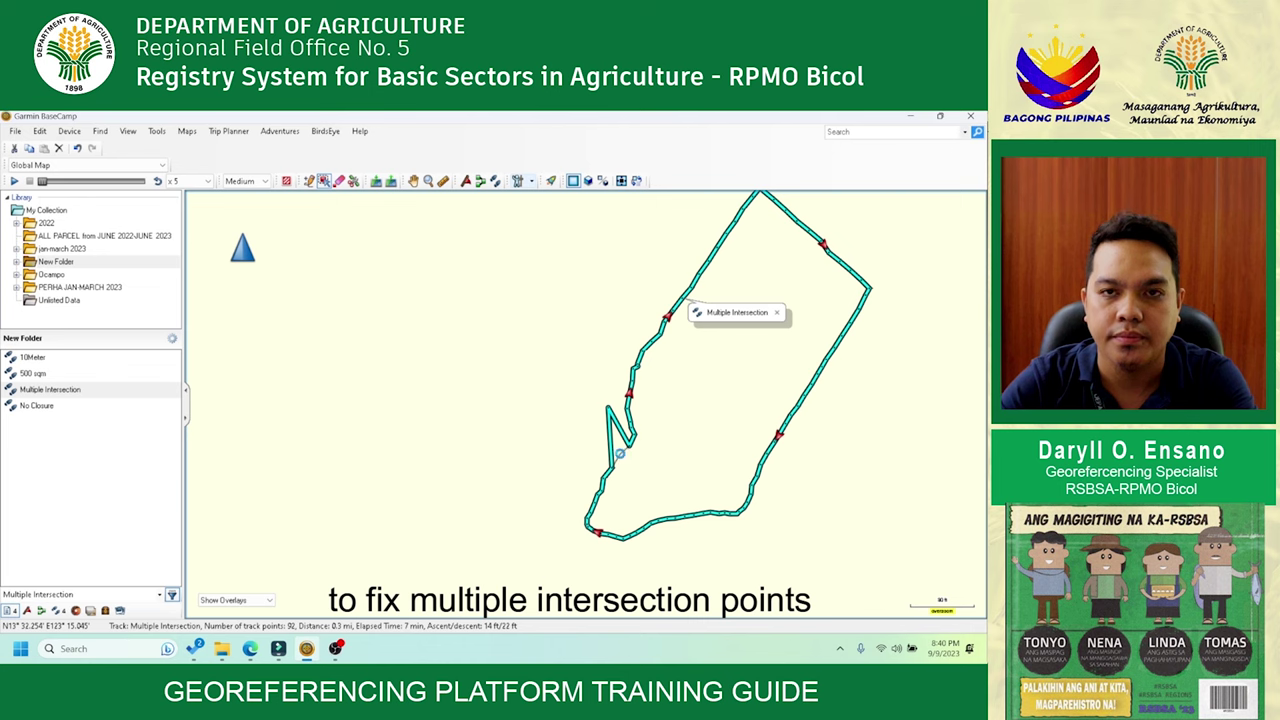
left_click_drag(619, 453, 640, 476)
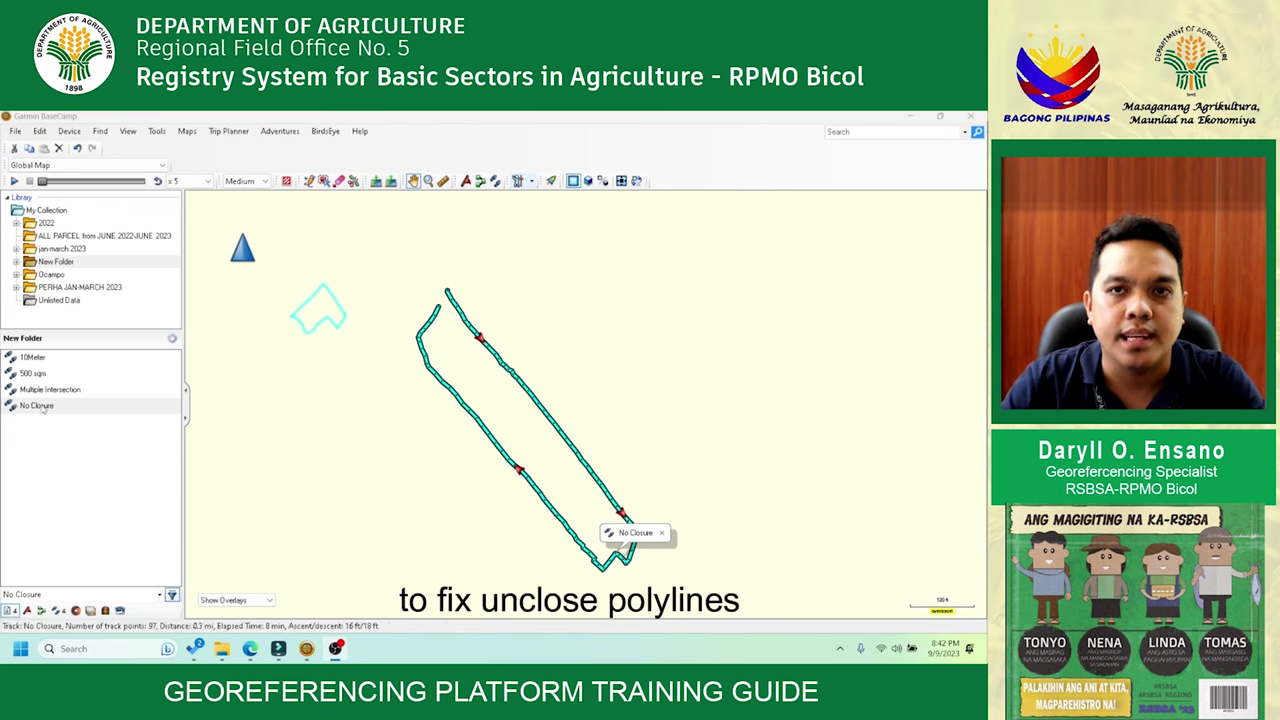
Step: Open the No Closure track's details and find its open end at last point 97
double_click(40, 410)
left_click_drag(580, 410, 637, 438)
left_click(336, 341)
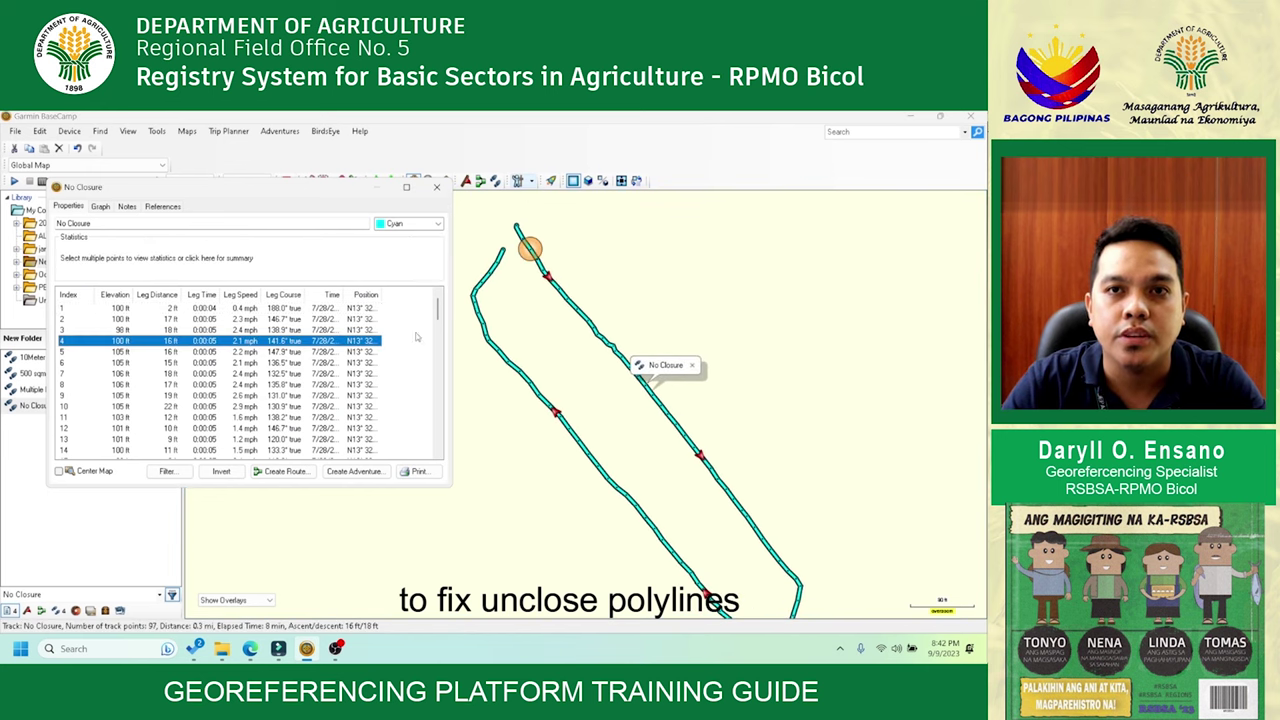
left_click_drag(440, 316, 408, 460)
left_click(330, 451)
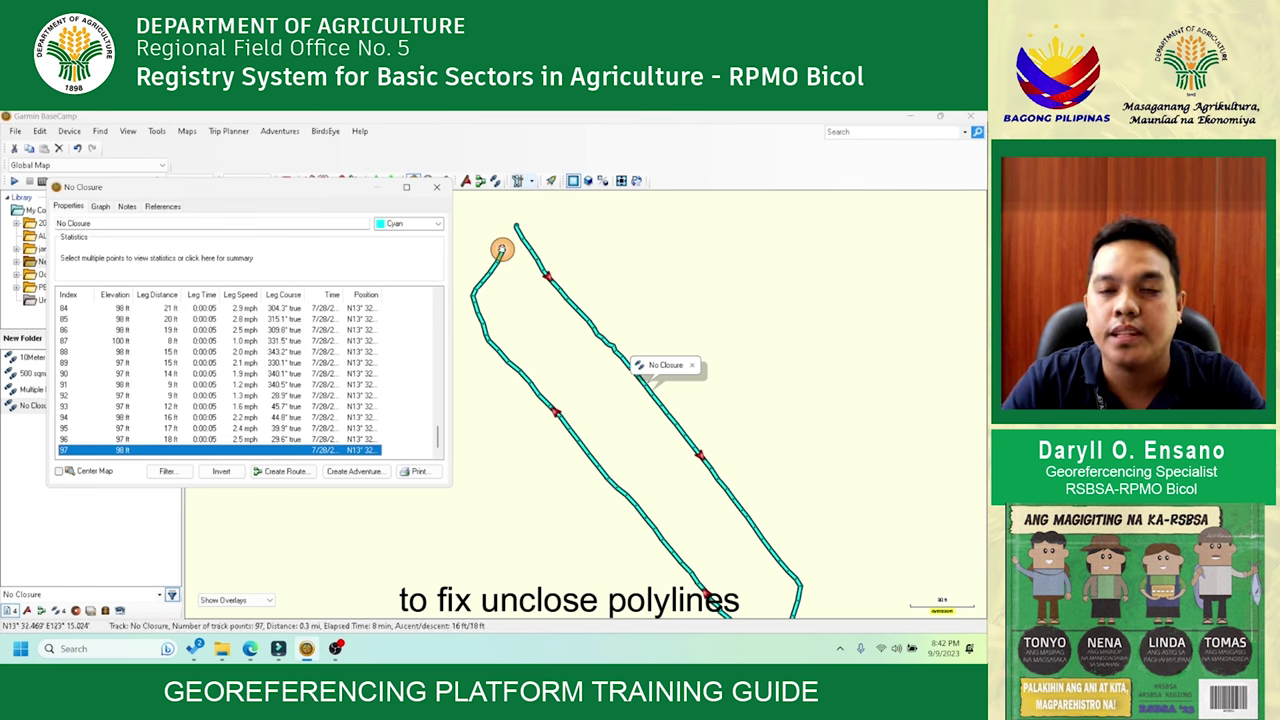
Step: Insert points at the track's open top end until the ends join, reaching 100 points
right_click(503, 250)
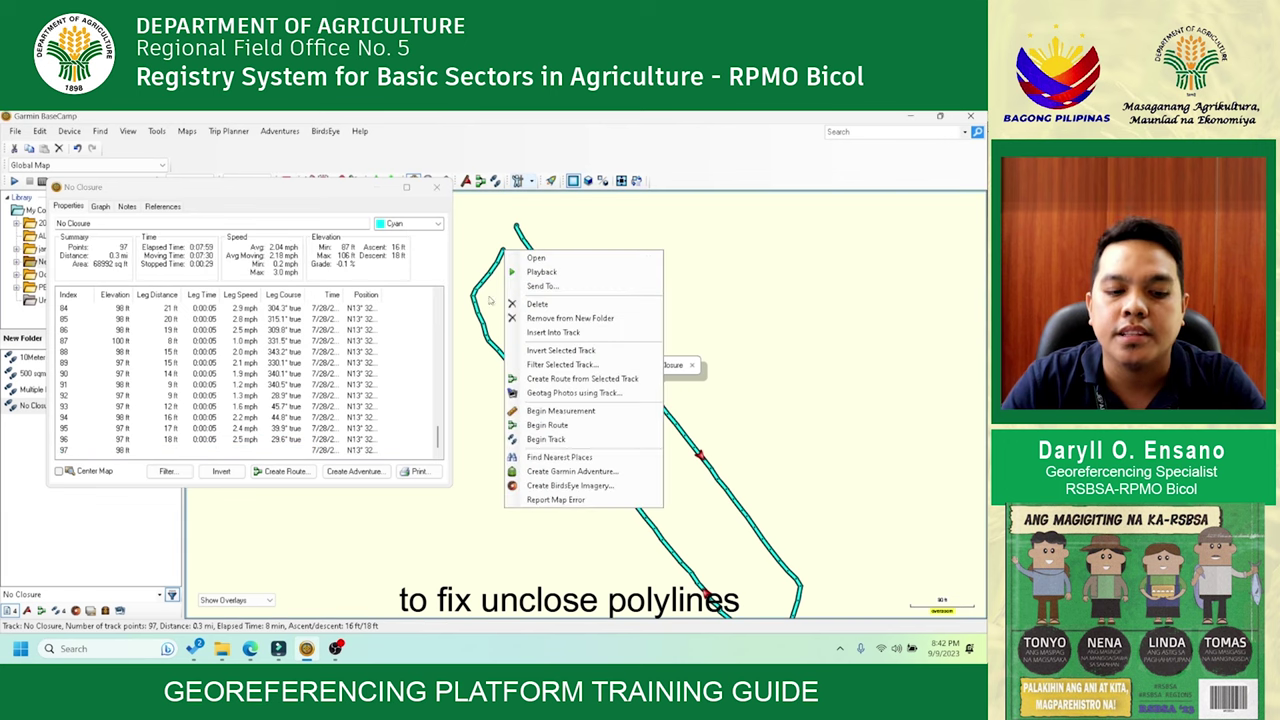
left_click(526, 336)
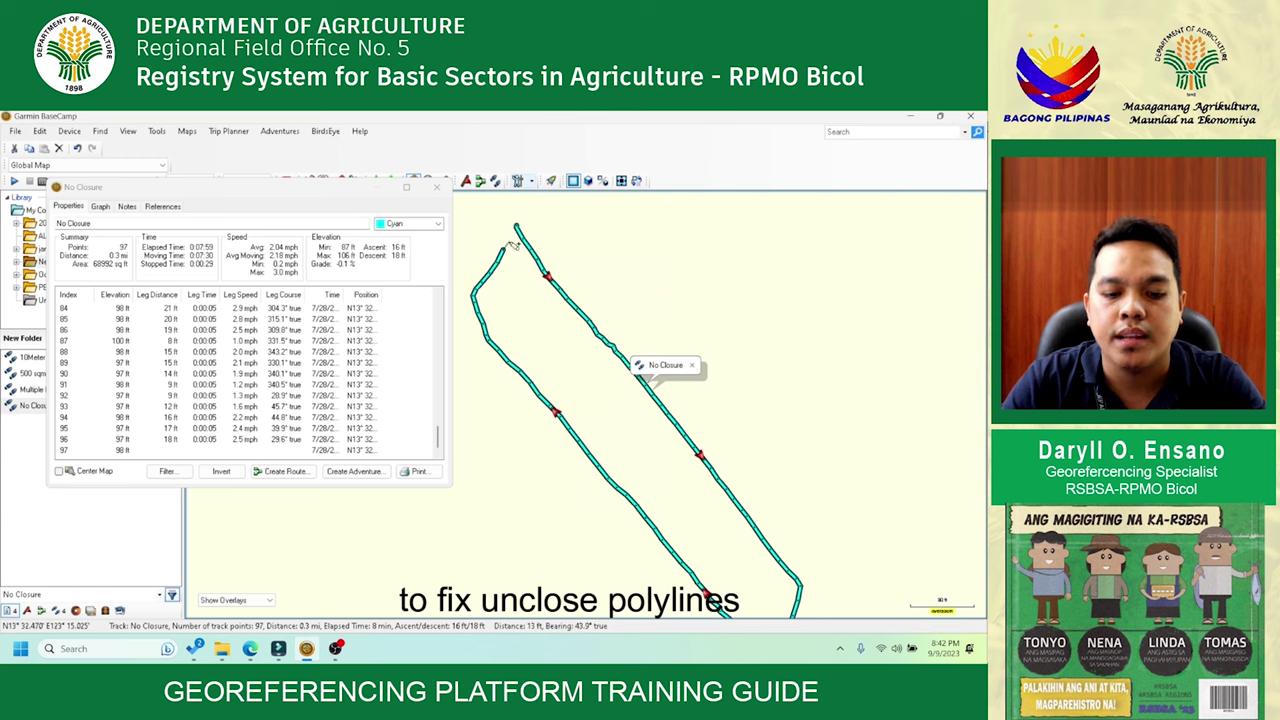
left_click(510, 245)
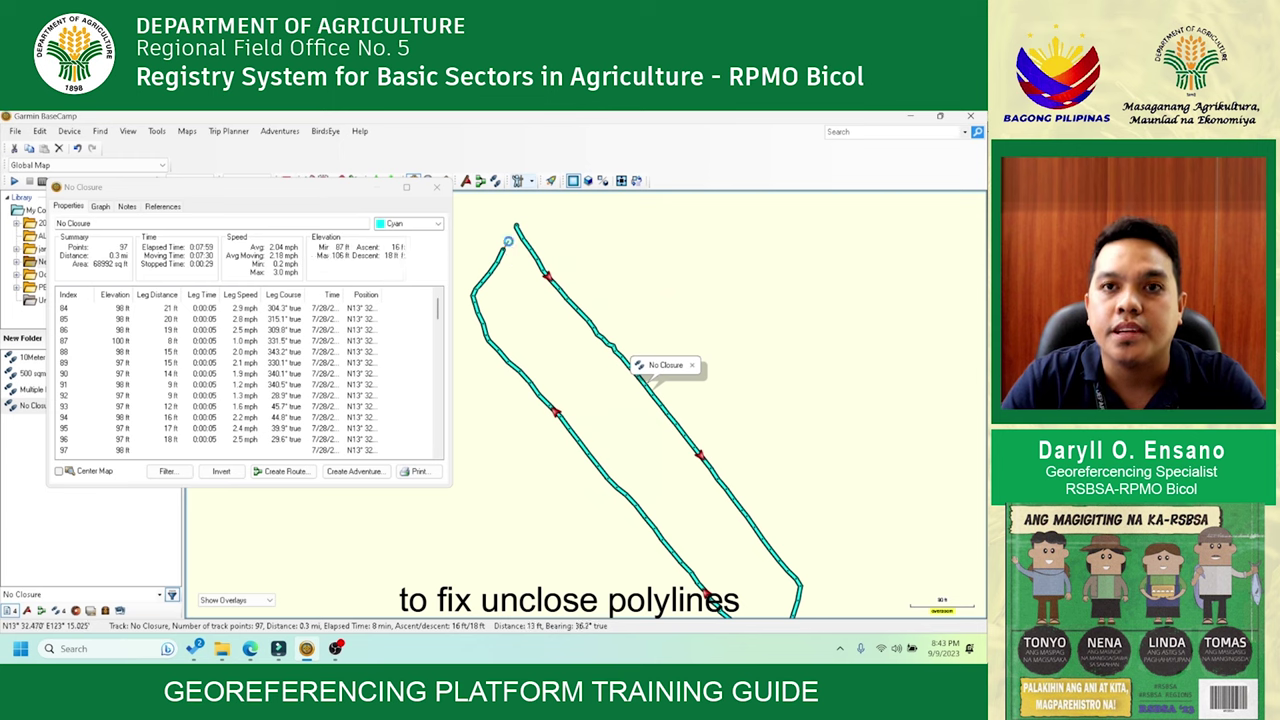
left_click(509, 243)
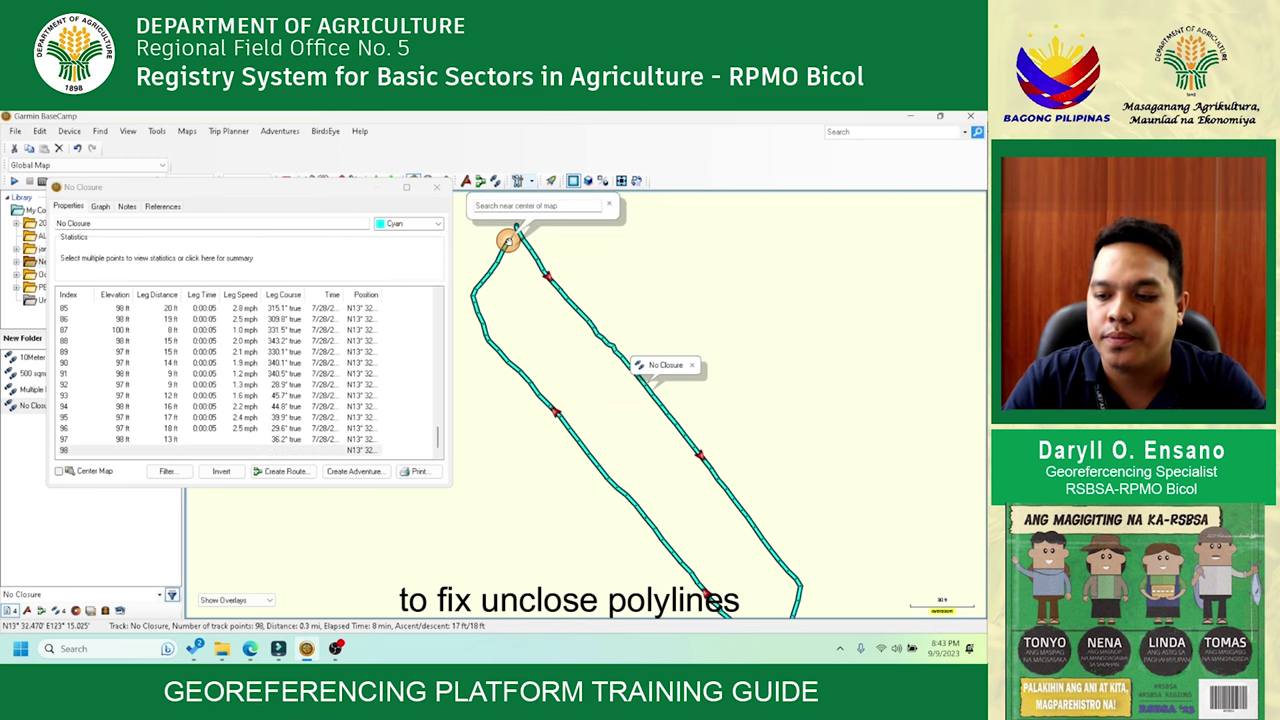
right_click(509, 243)
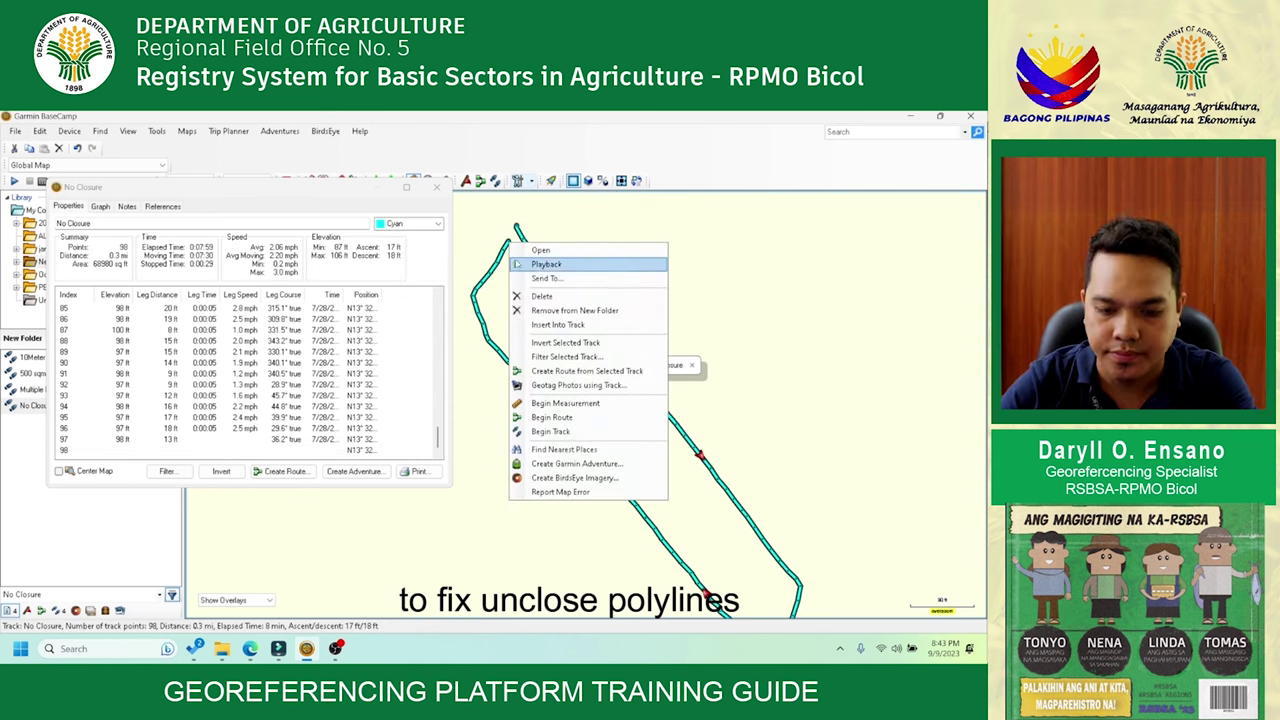
left_click(538, 323)
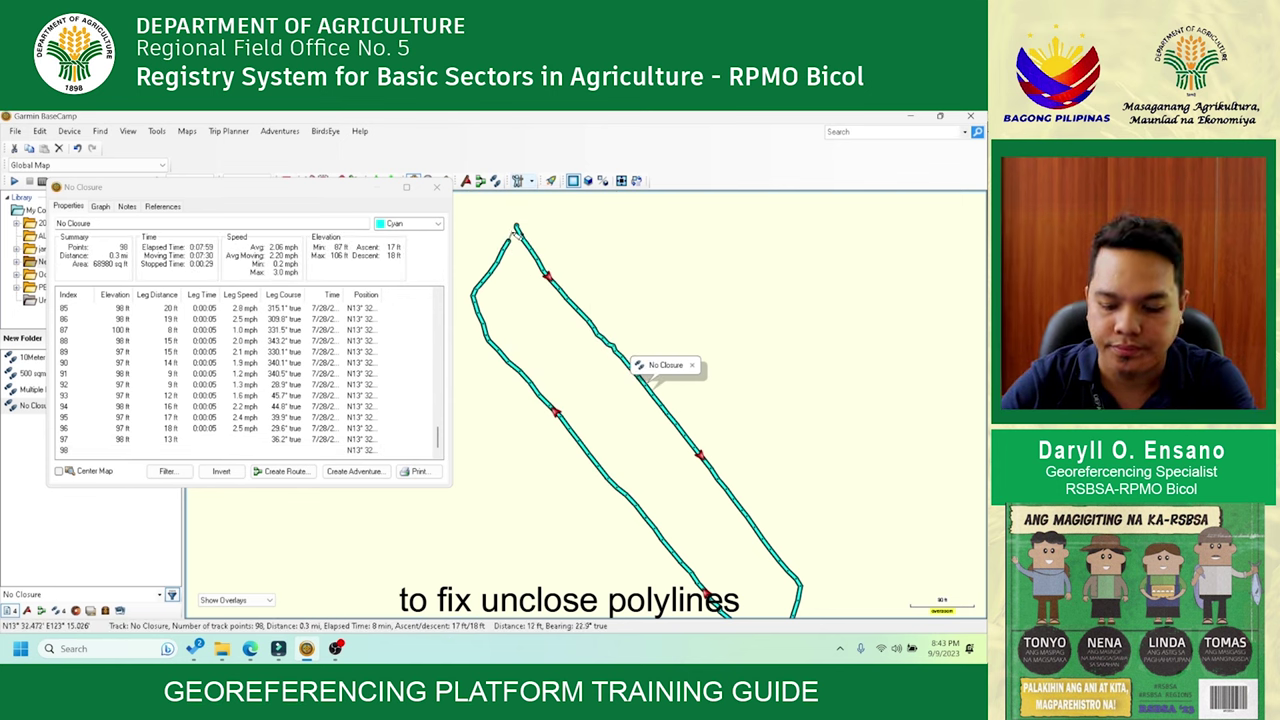
left_click(514, 234)
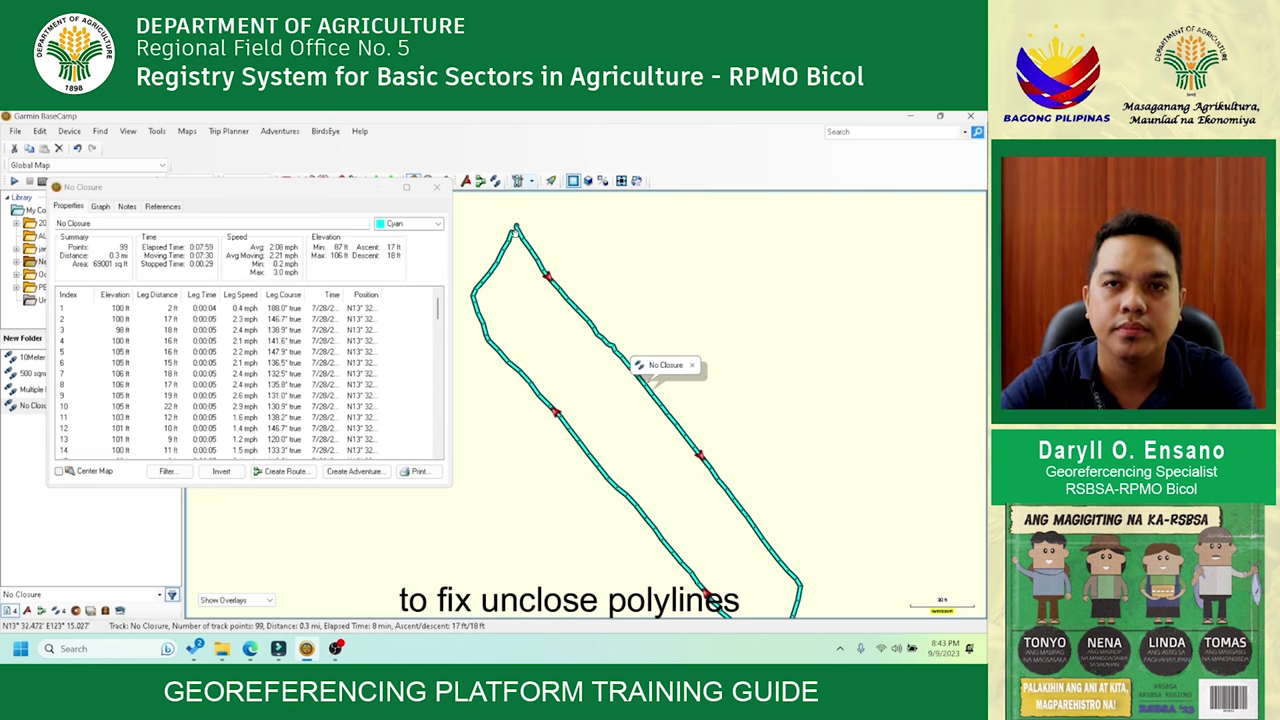
left_click(514, 232)
right_click(514, 232)
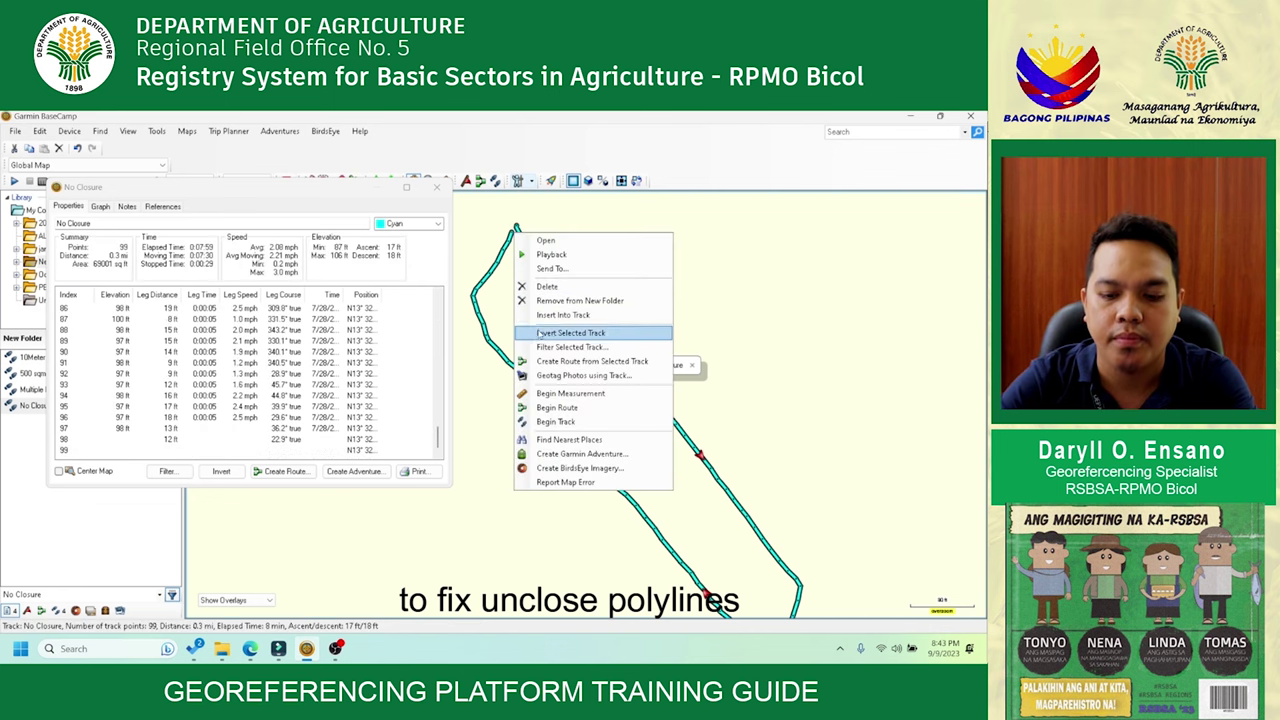
left_click(568, 316)
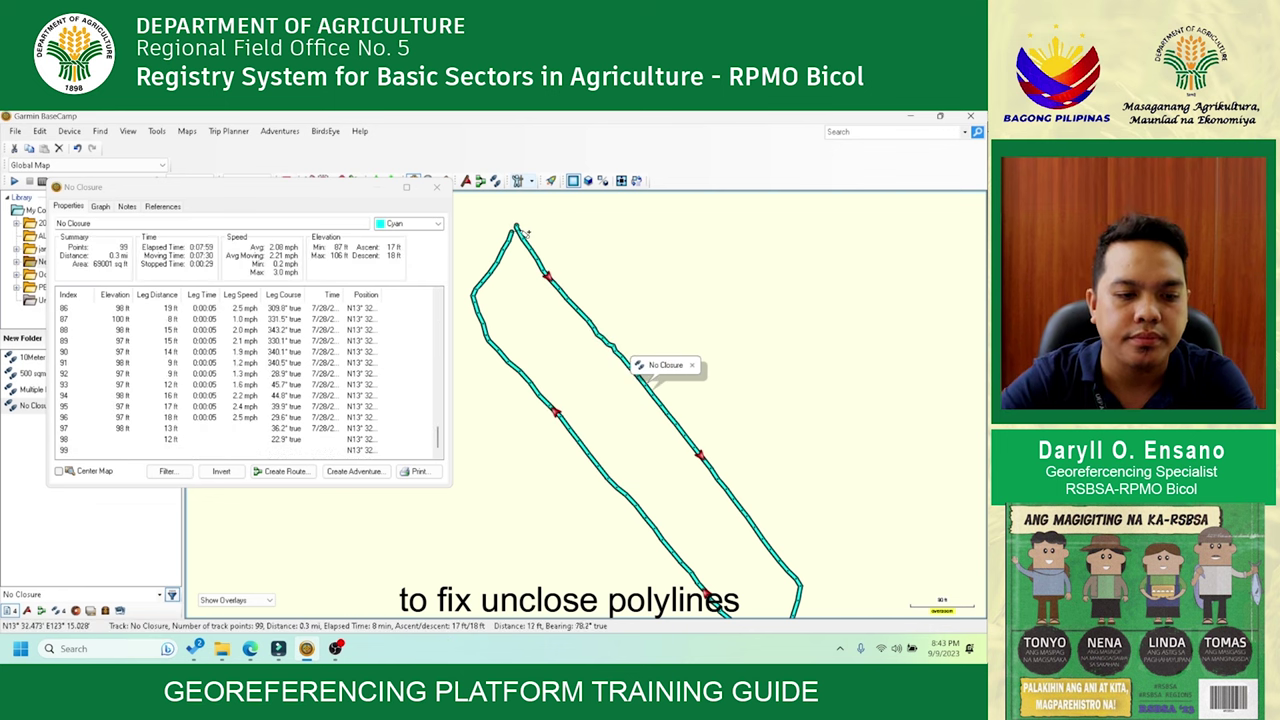
left_click(517, 225)
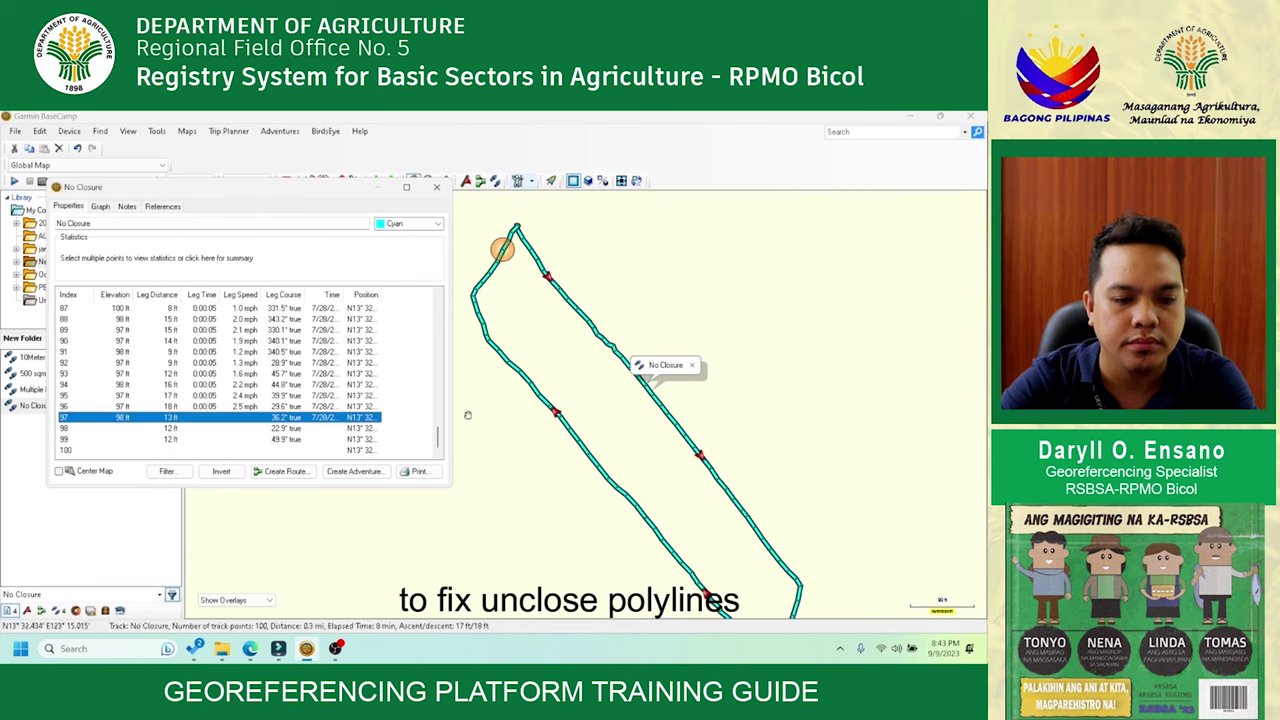
Step: Close the No Closure track details and adjust the map view
left_click(436, 187)
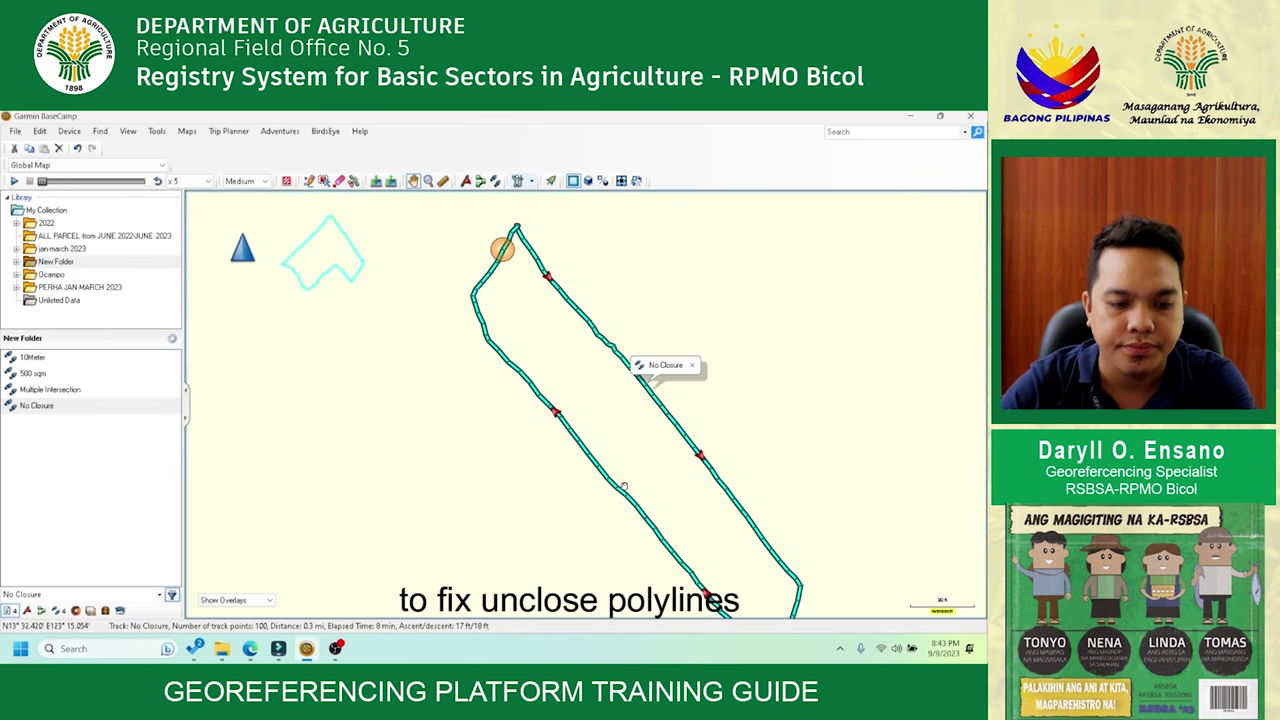
scroll(600, 455, "down", 3)
left_click_drag(598, 431, 578, 429)
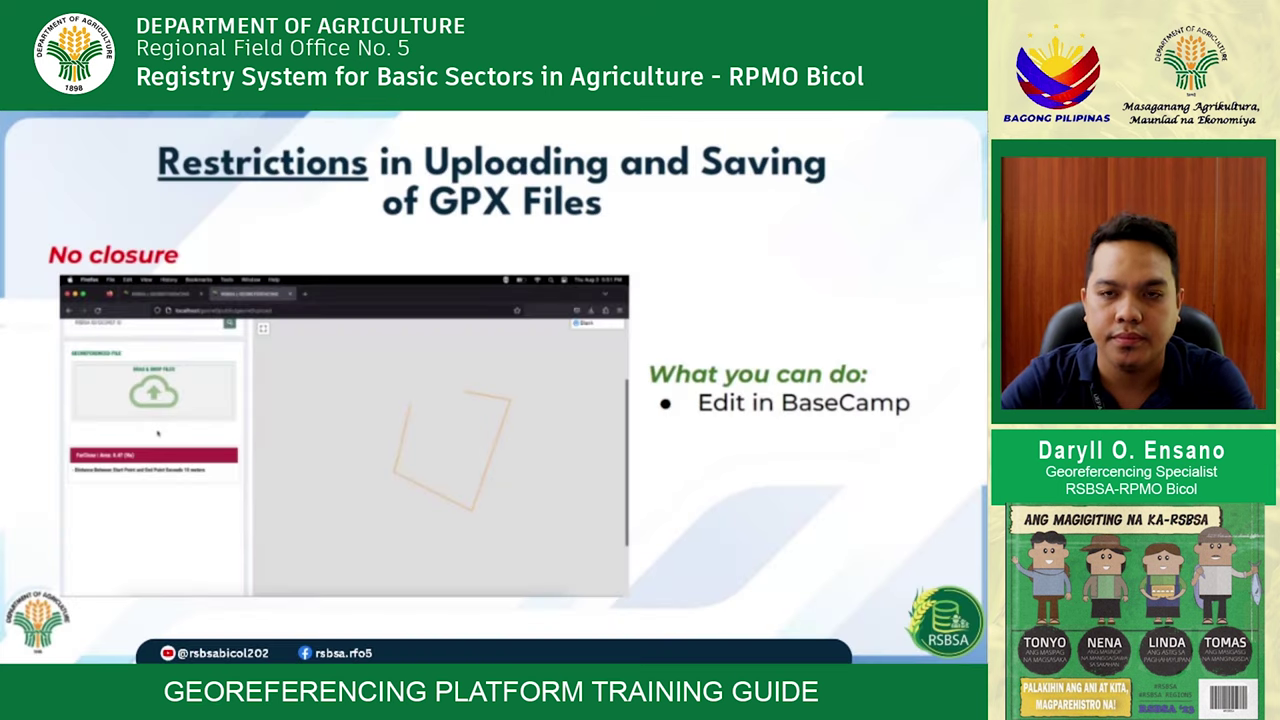
Step: Advance the presentation to the 'No closure' GPX upload restriction slide
key("Right")
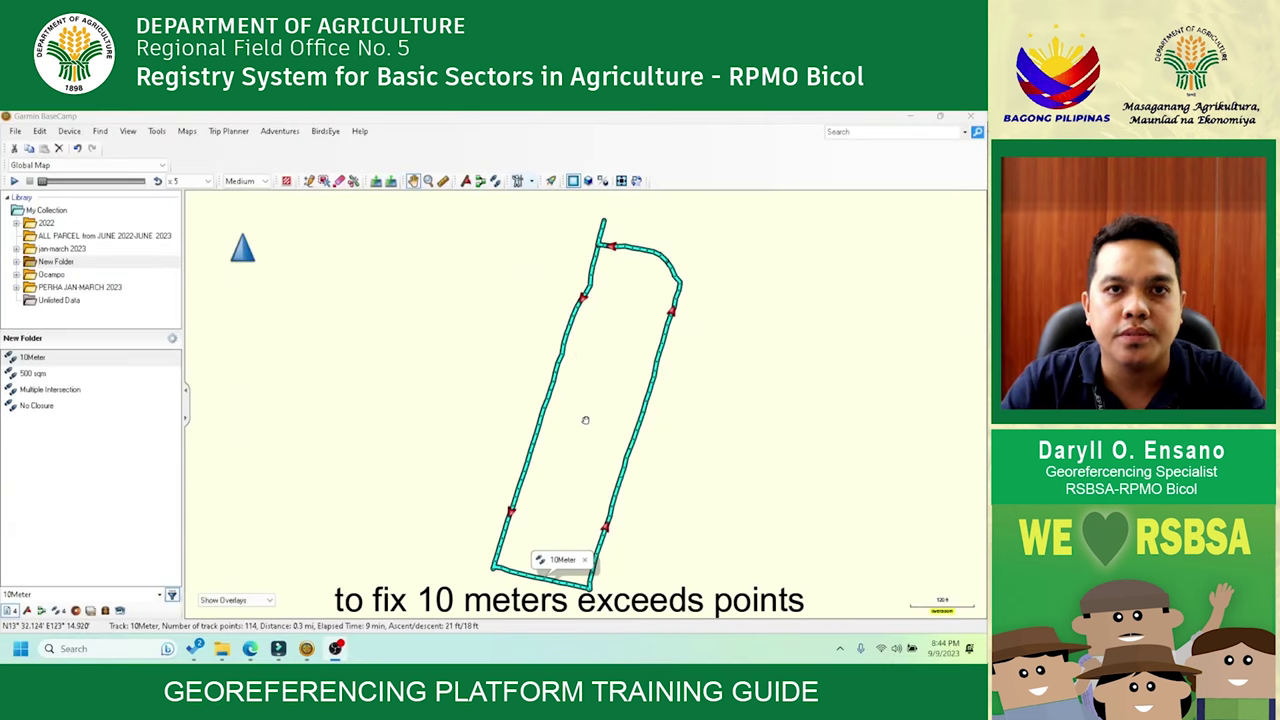
Step: Open the 10Meter track's properties and highlight its first track point on the map
left_click(35, 362)
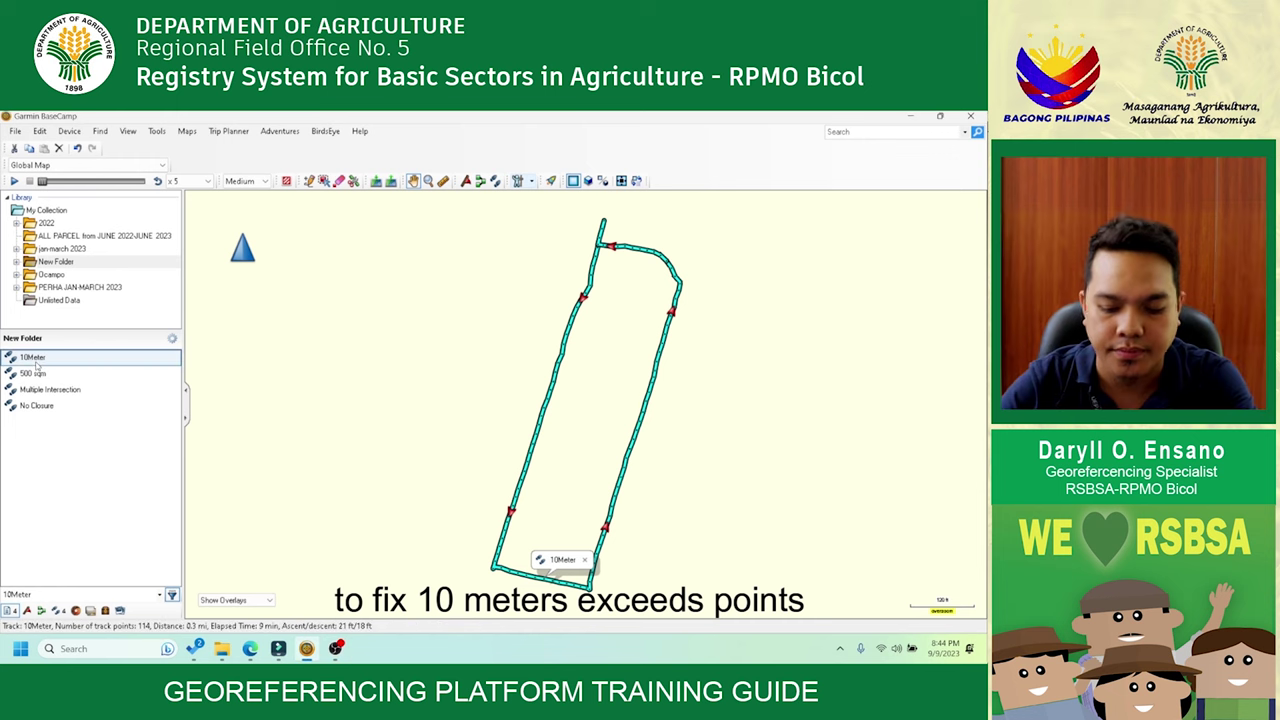
double_click(35, 362)
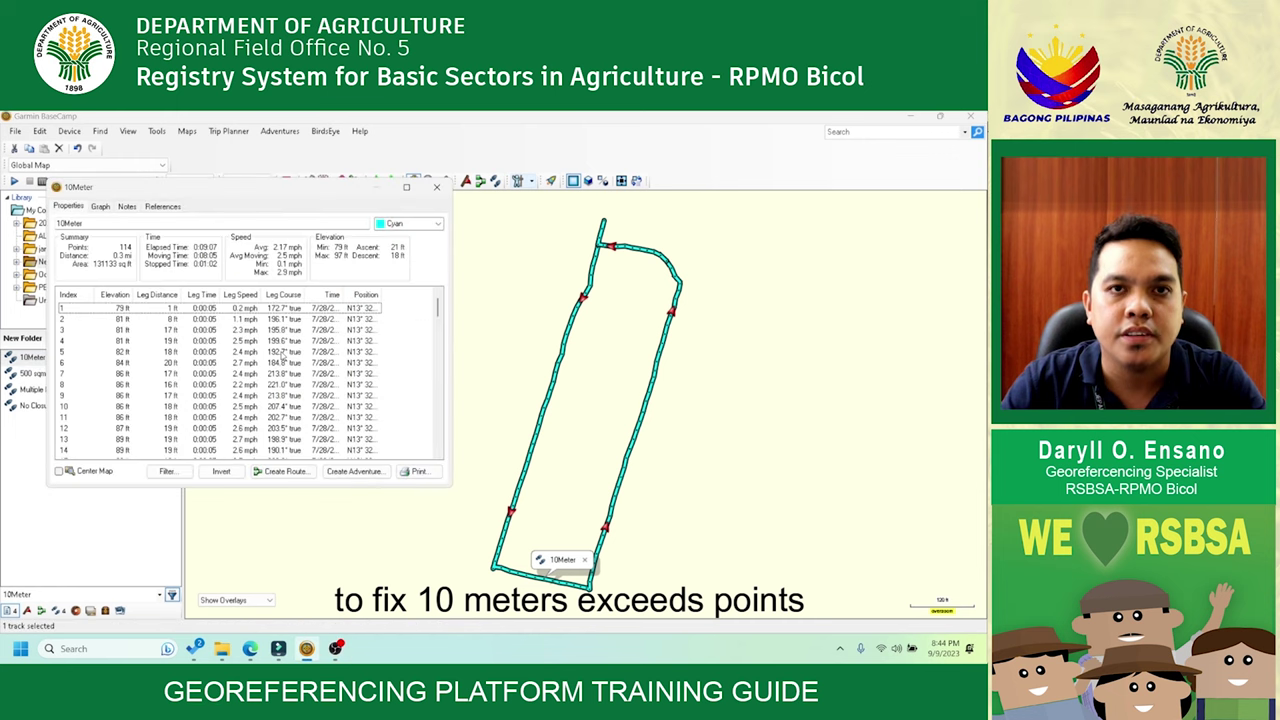
left_click(384, 310)
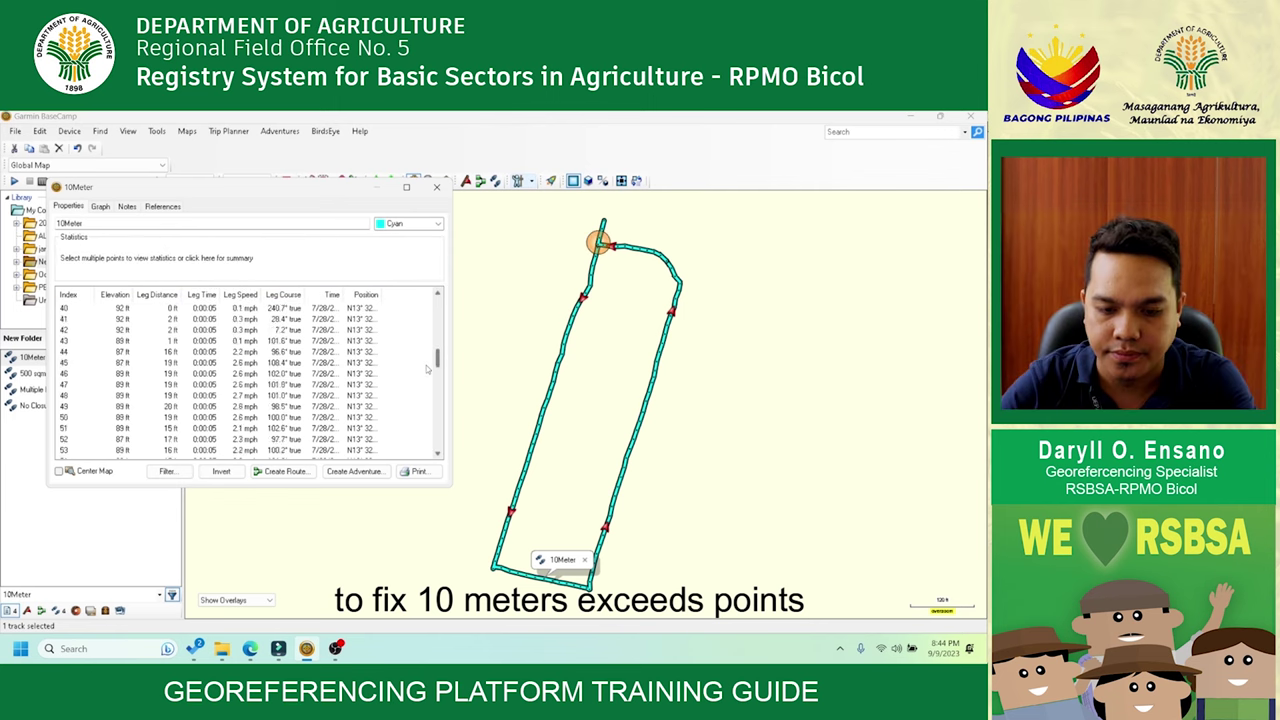
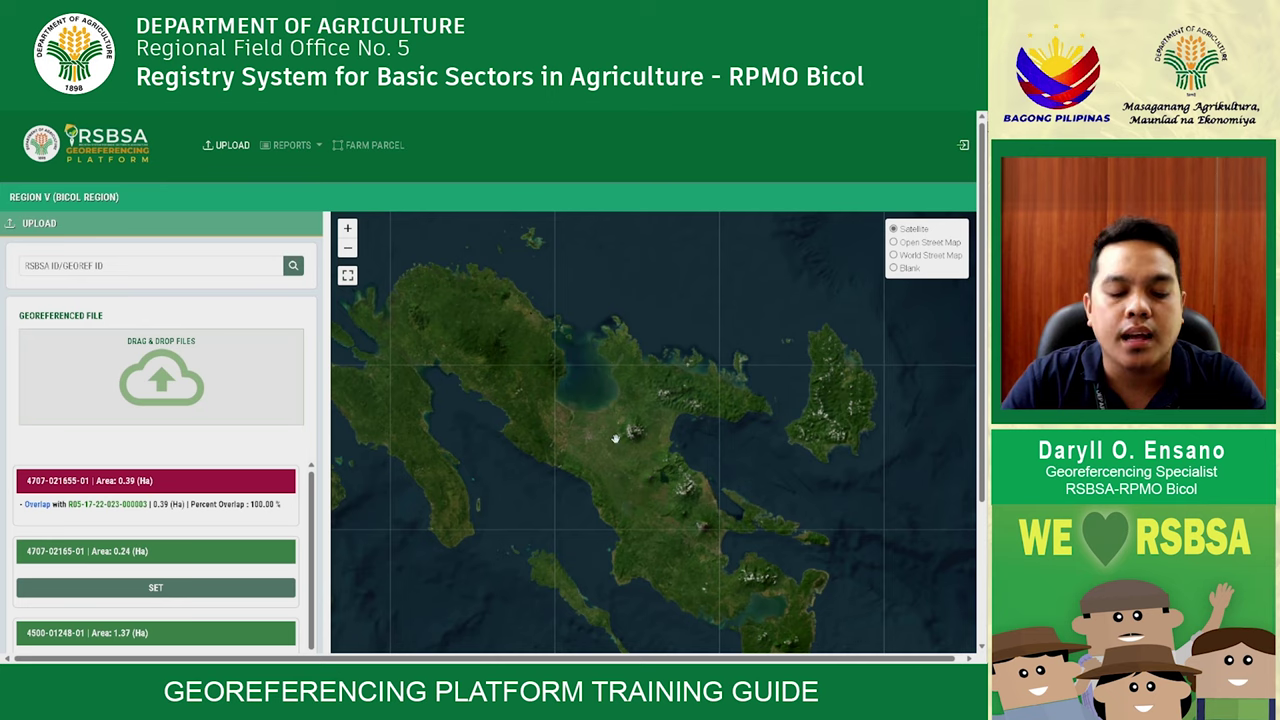
Step: Scroll up to review the uploaded 0.39, 0.24 and 1.37 ha parcels and the overlap flag
scroll(616, 439, "up", 3)
Step: Switch the map's base layer to the Blank background
scroll(617, 461, "up", 4)
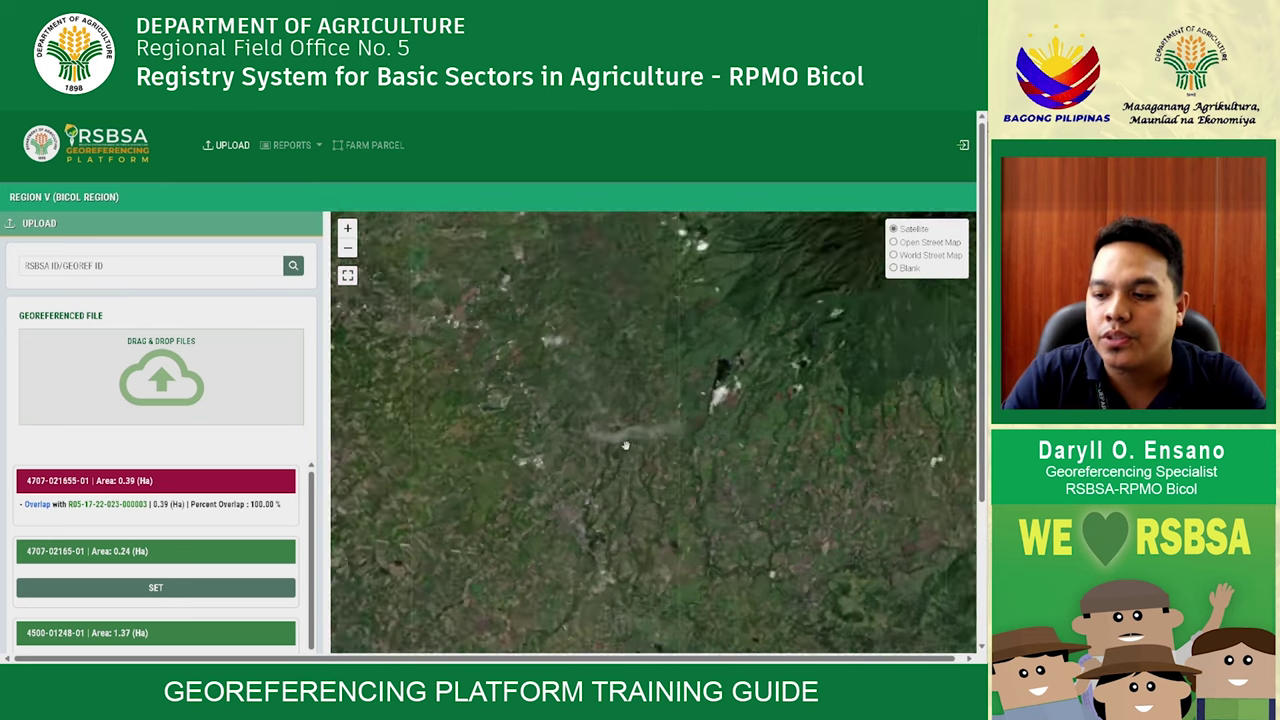
left_click(900, 268)
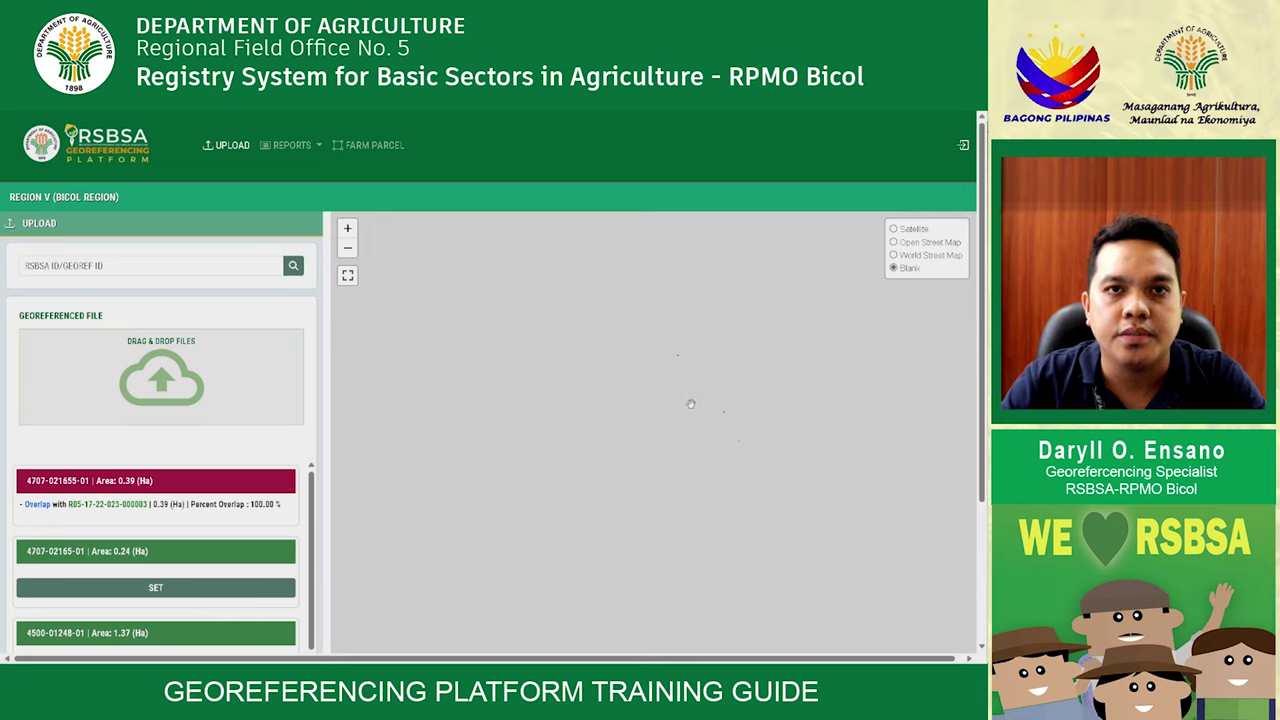
scroll(616, 340, "down", 2)
scroll(613, 296, "up", 5)
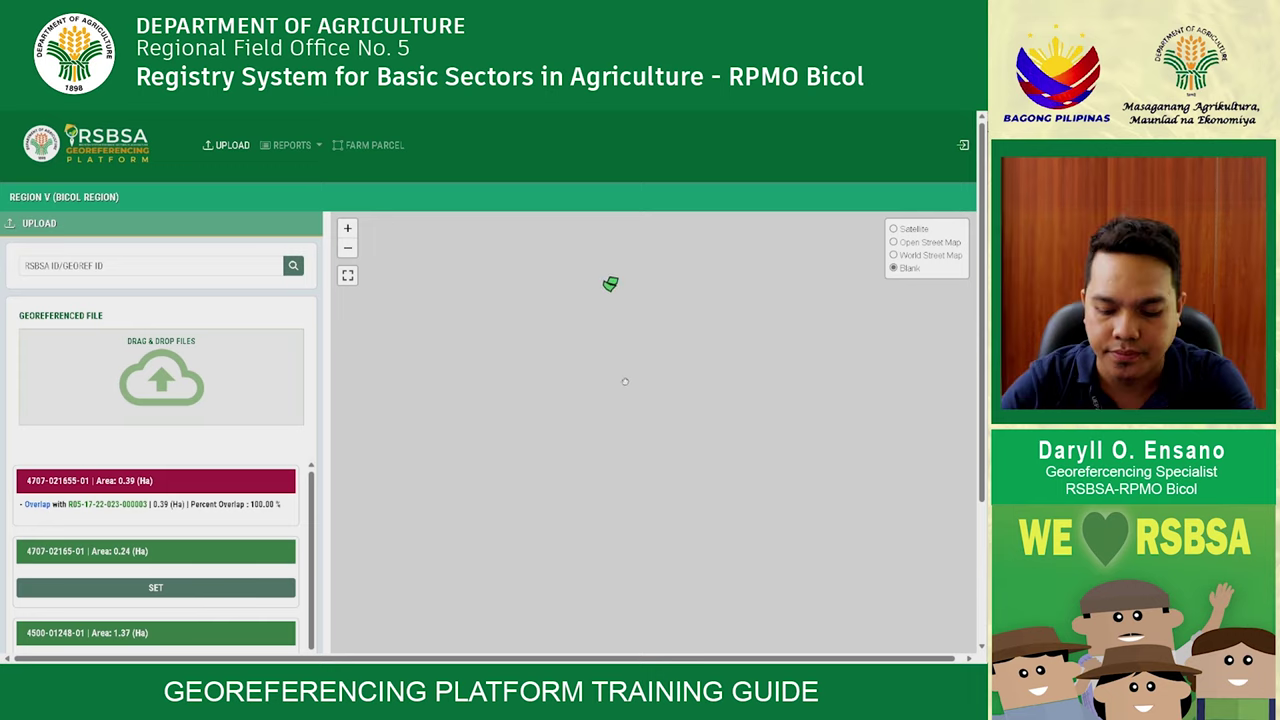
scroll(610, 315, "down", 5)
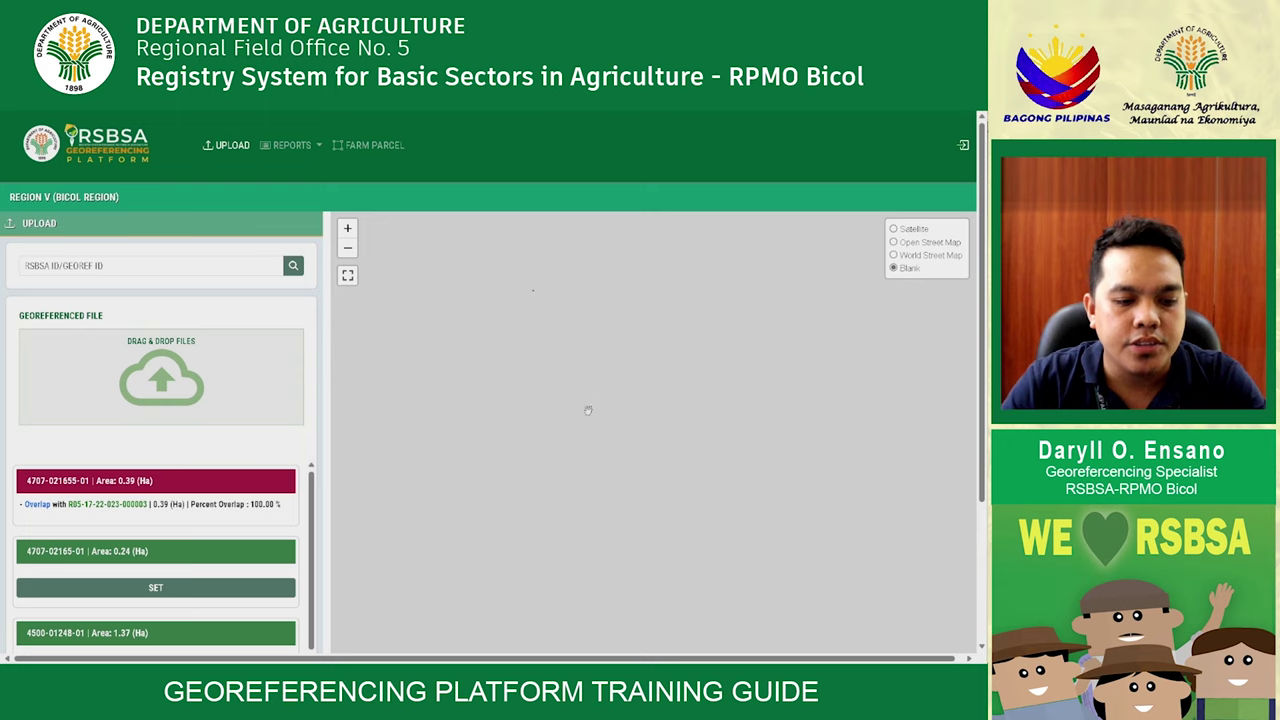
left_click(137, 489)
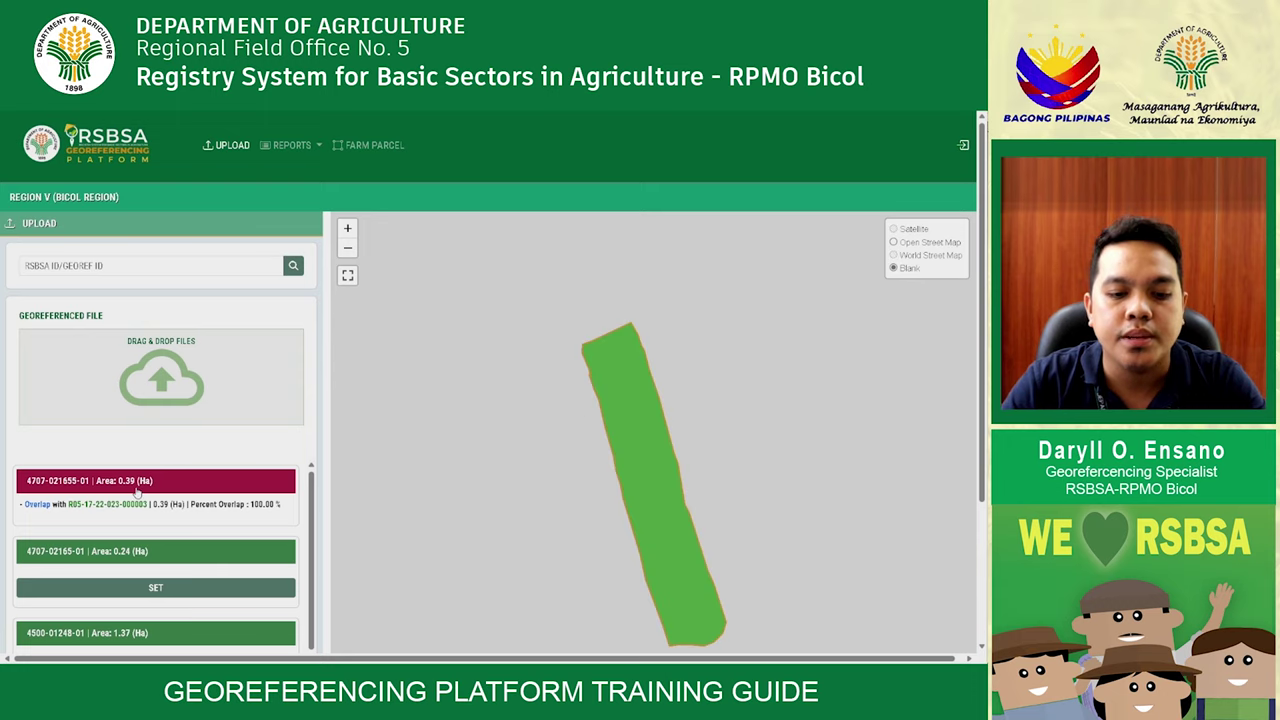
left_click(138, 555)
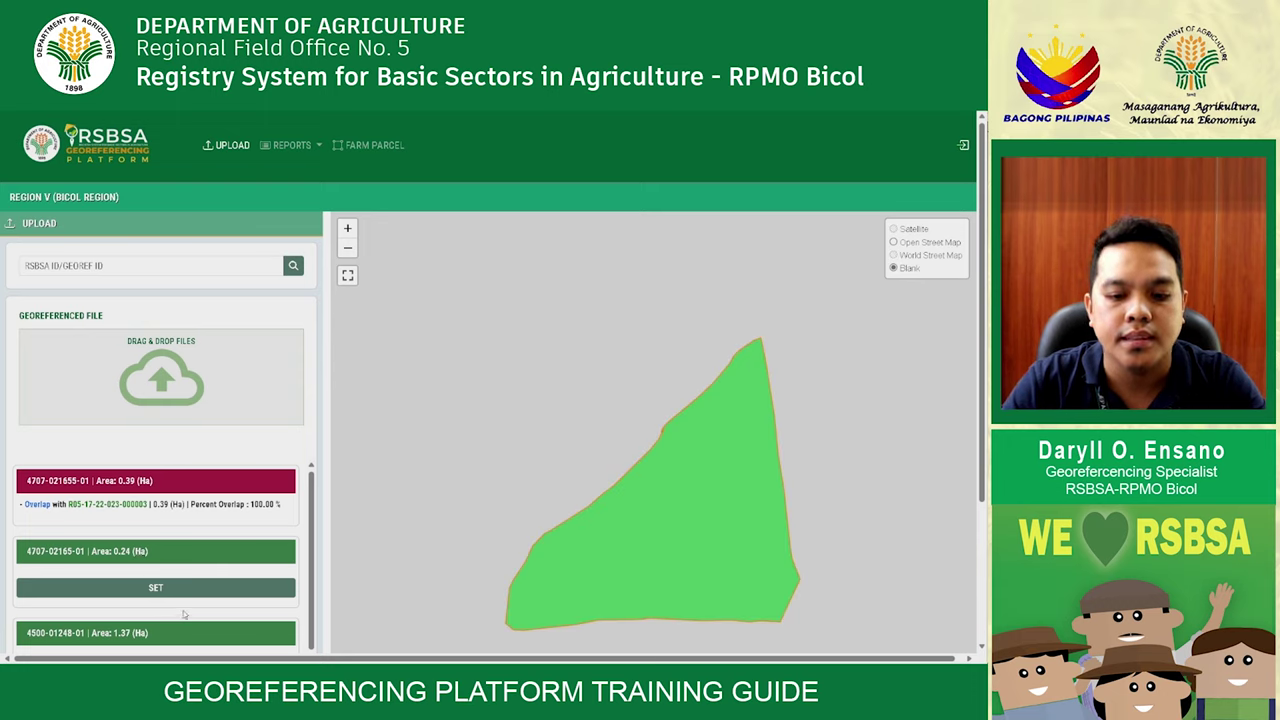
scroll(185, 605, "down", 2)
left_click(166, 562)
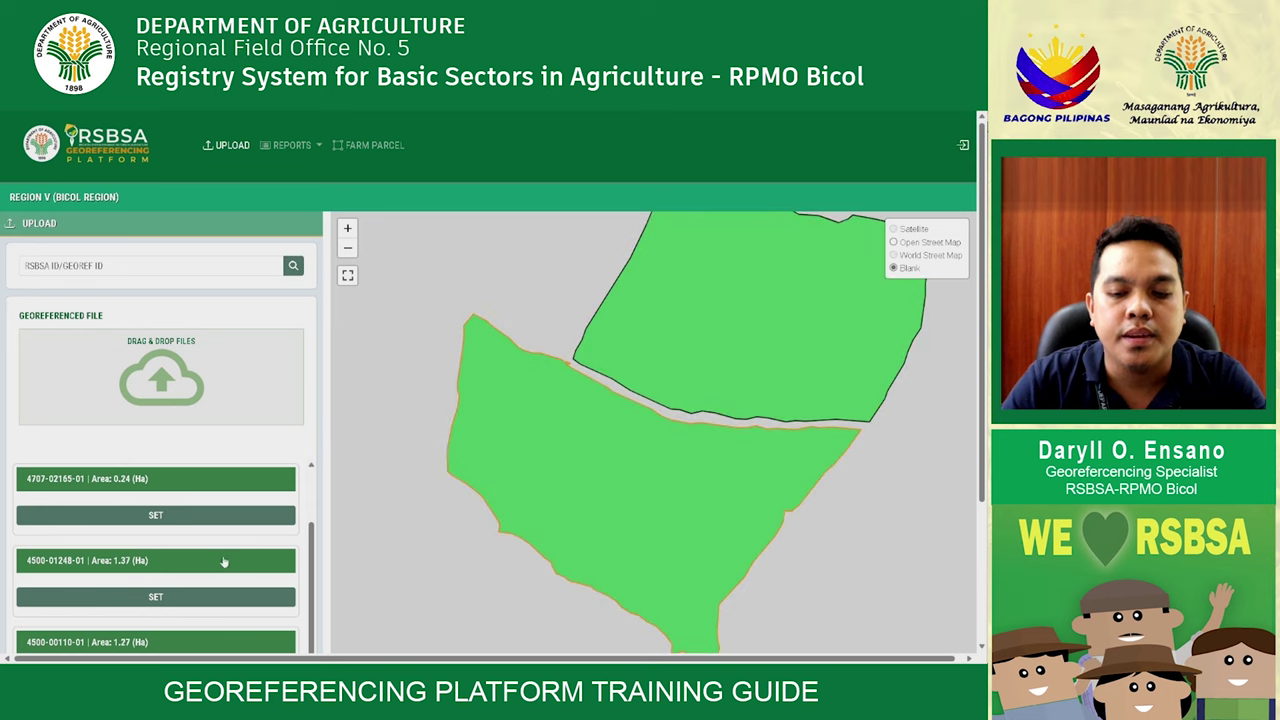
left_click(184, 646)
scroll(570, 401, "down", 1)
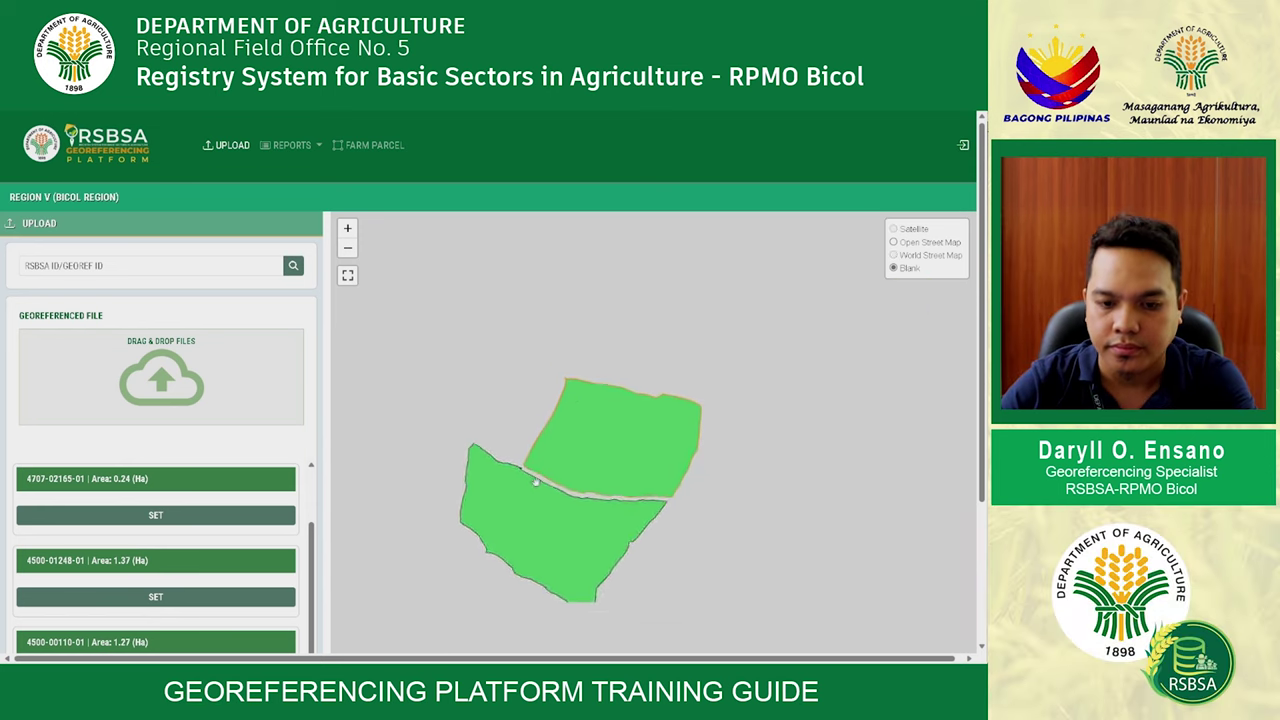
scroll(128, 547, "up", 1)
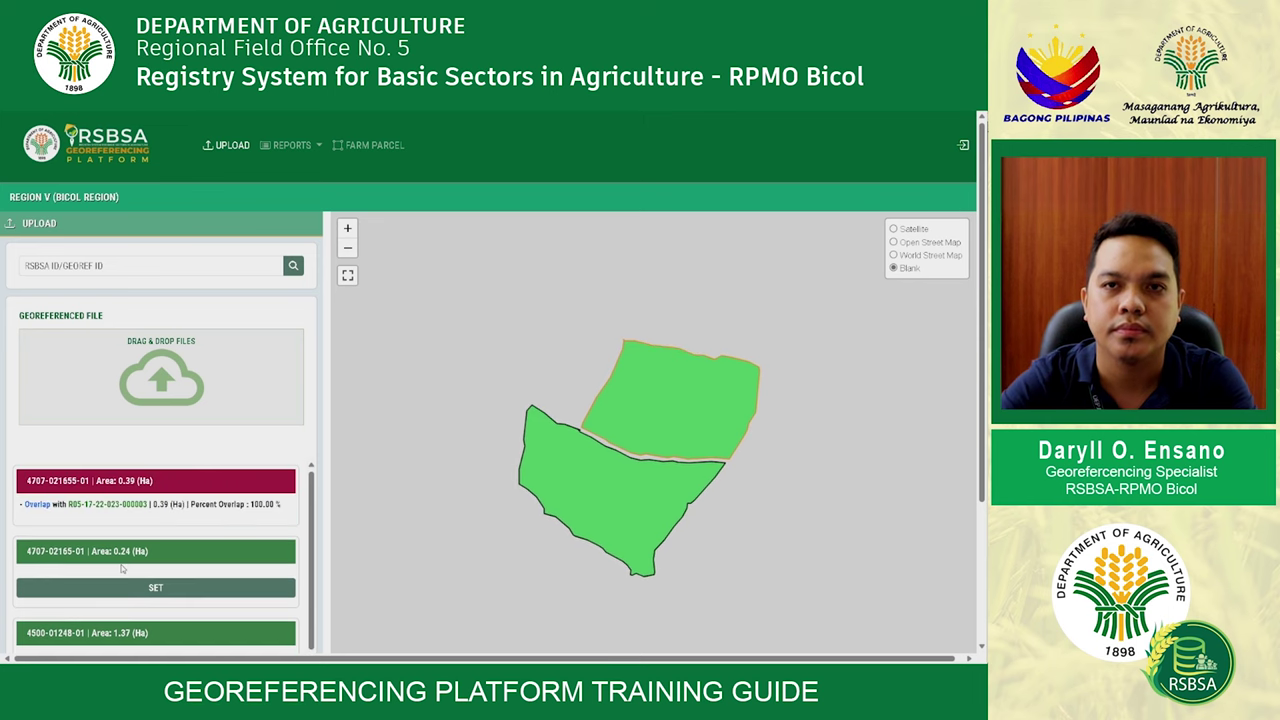
left_click(140, 510)
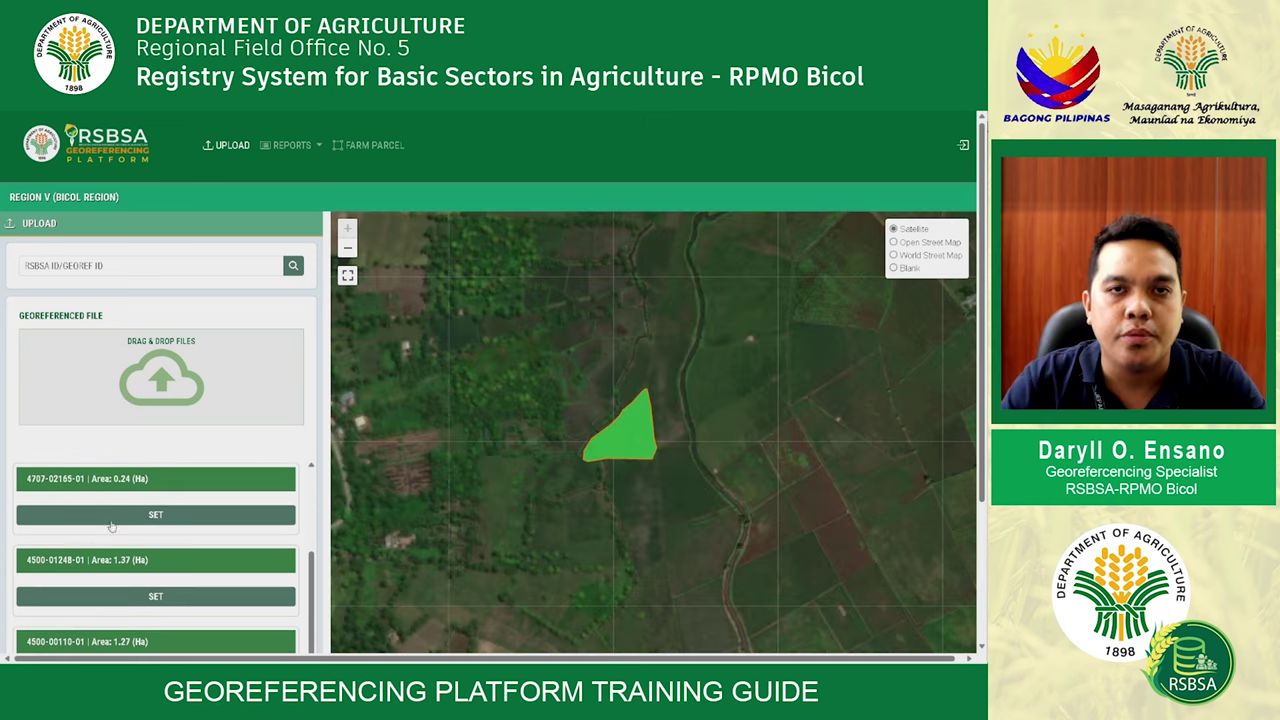
left_click(144, 516)
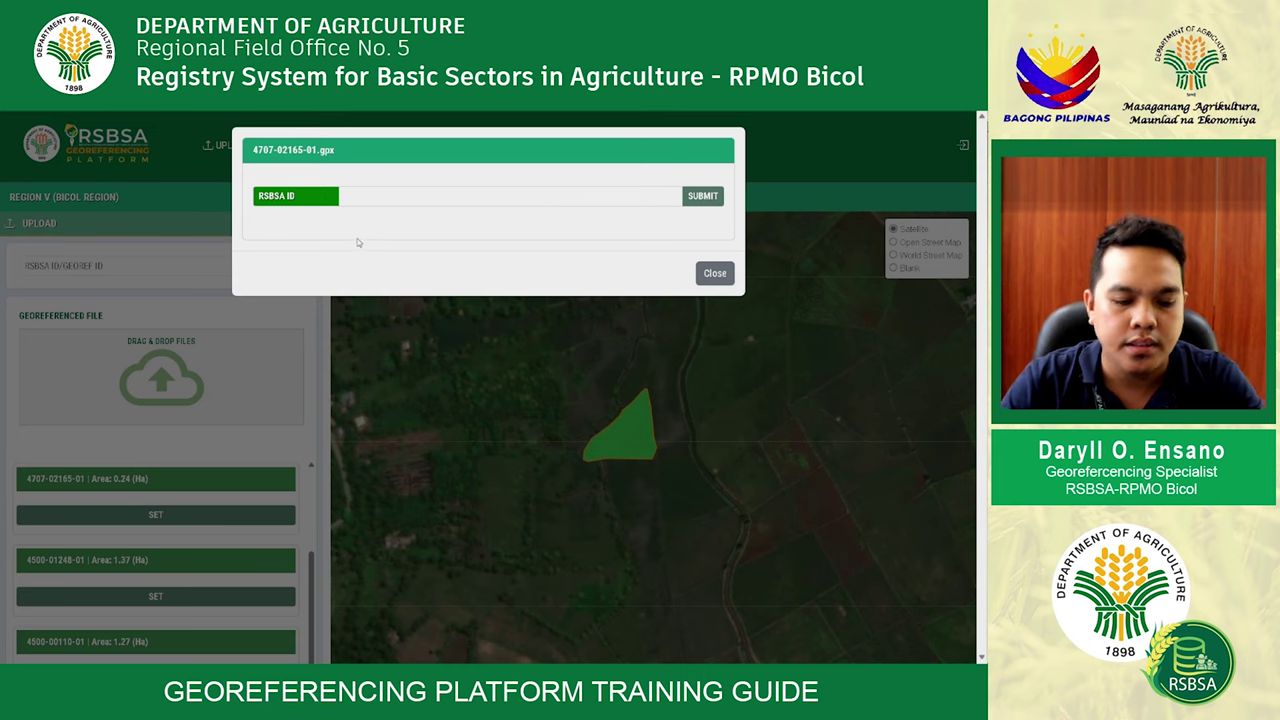
left_click(376, 198)
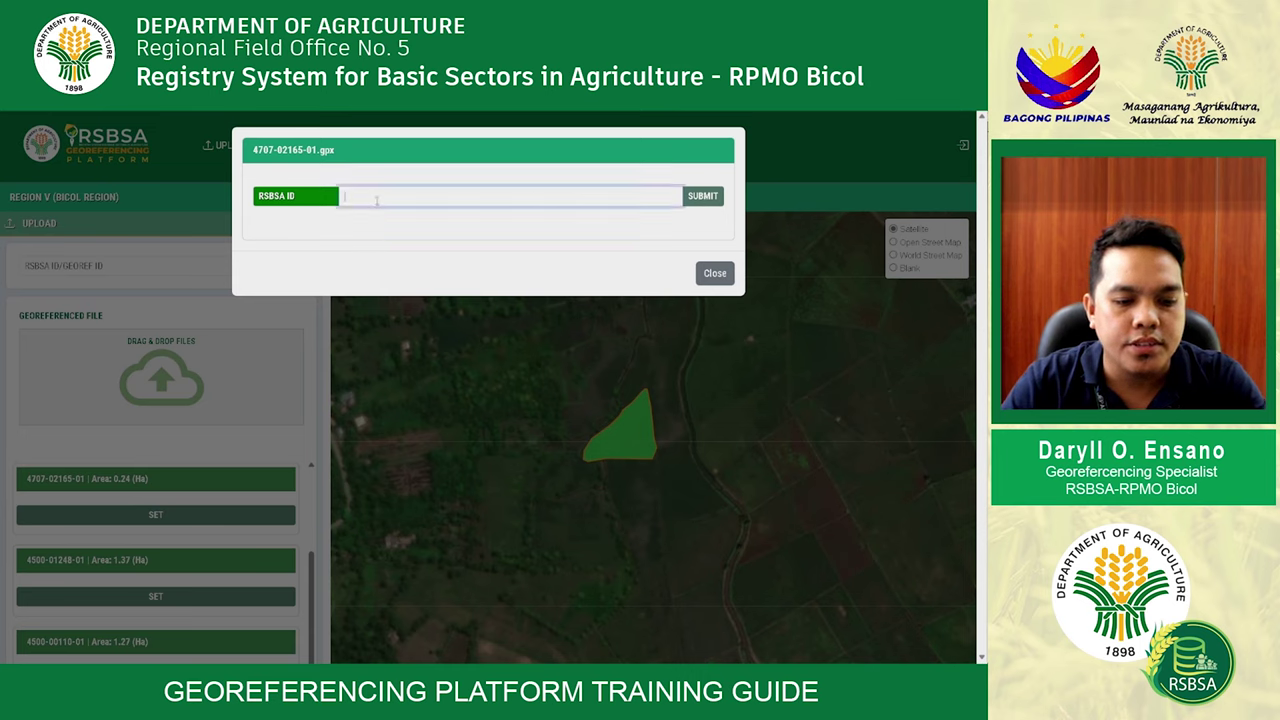
key("ctrl+v")
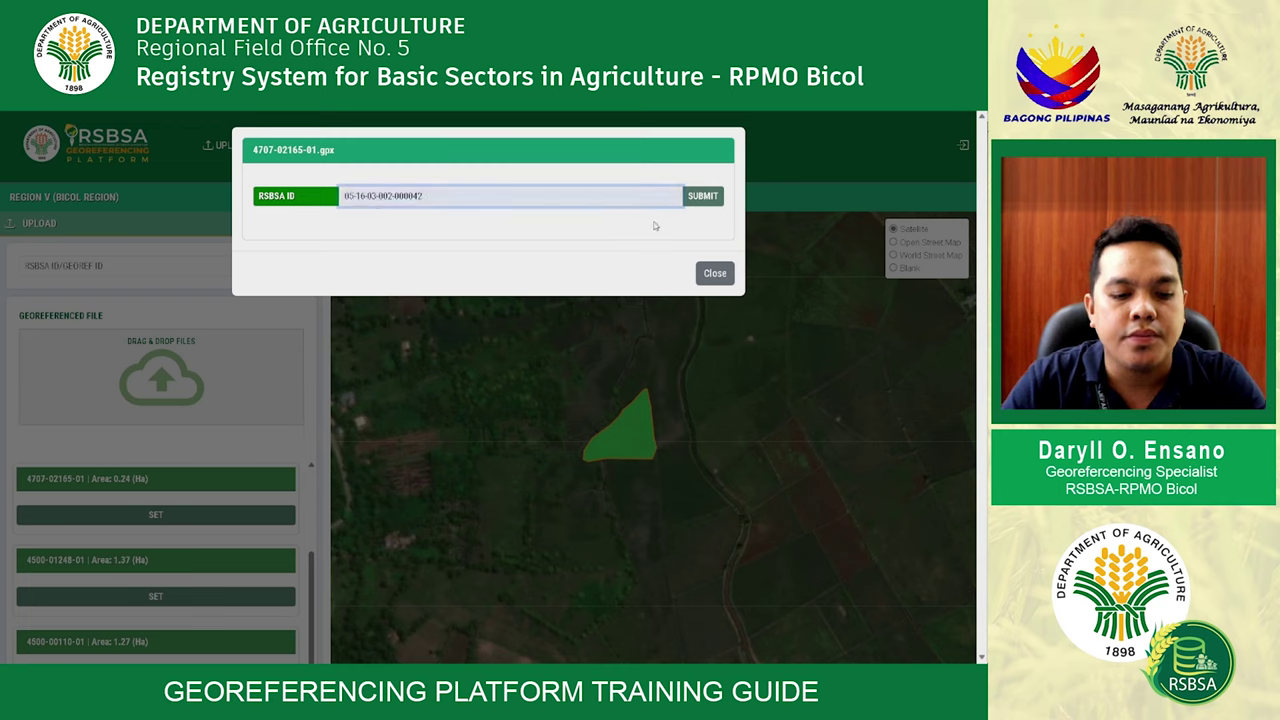
left_click(704, 199)
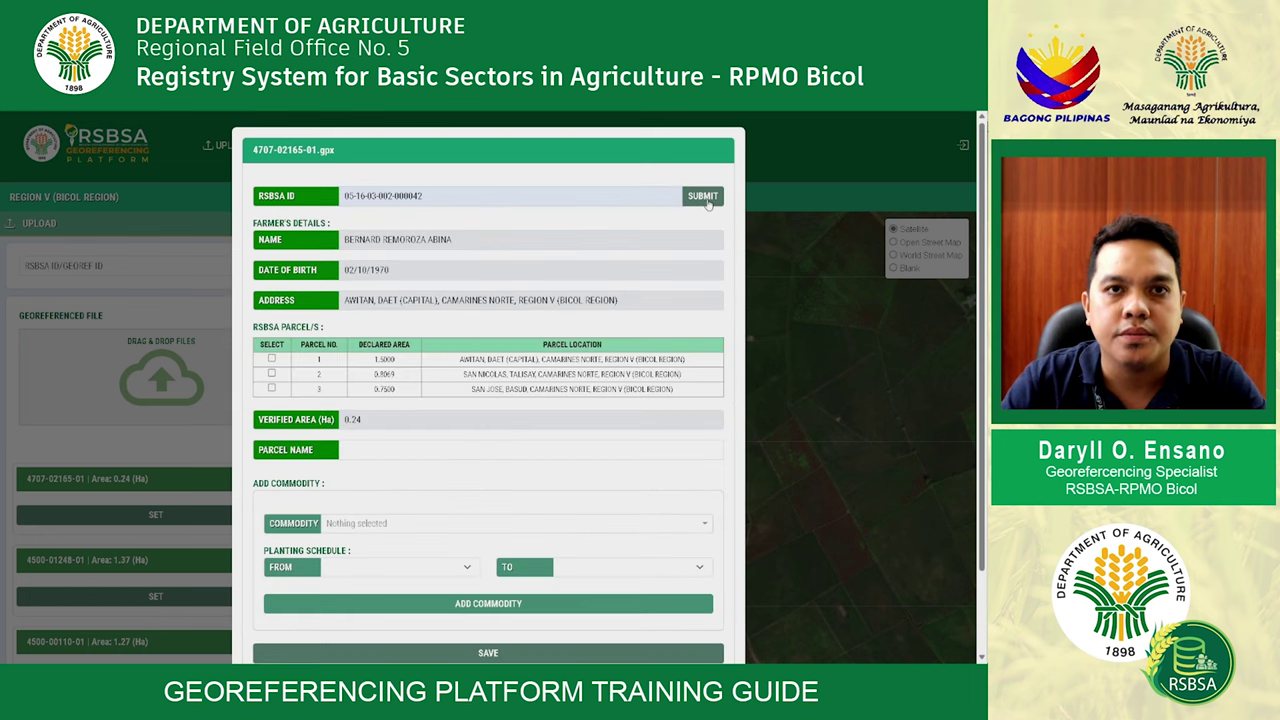
Step: Copy the farmer's name and enter it as the Parcel Name for matched parcel 1 (1.5000 ha, Awitan)
left_click_drag(454, 240, 343, 236)
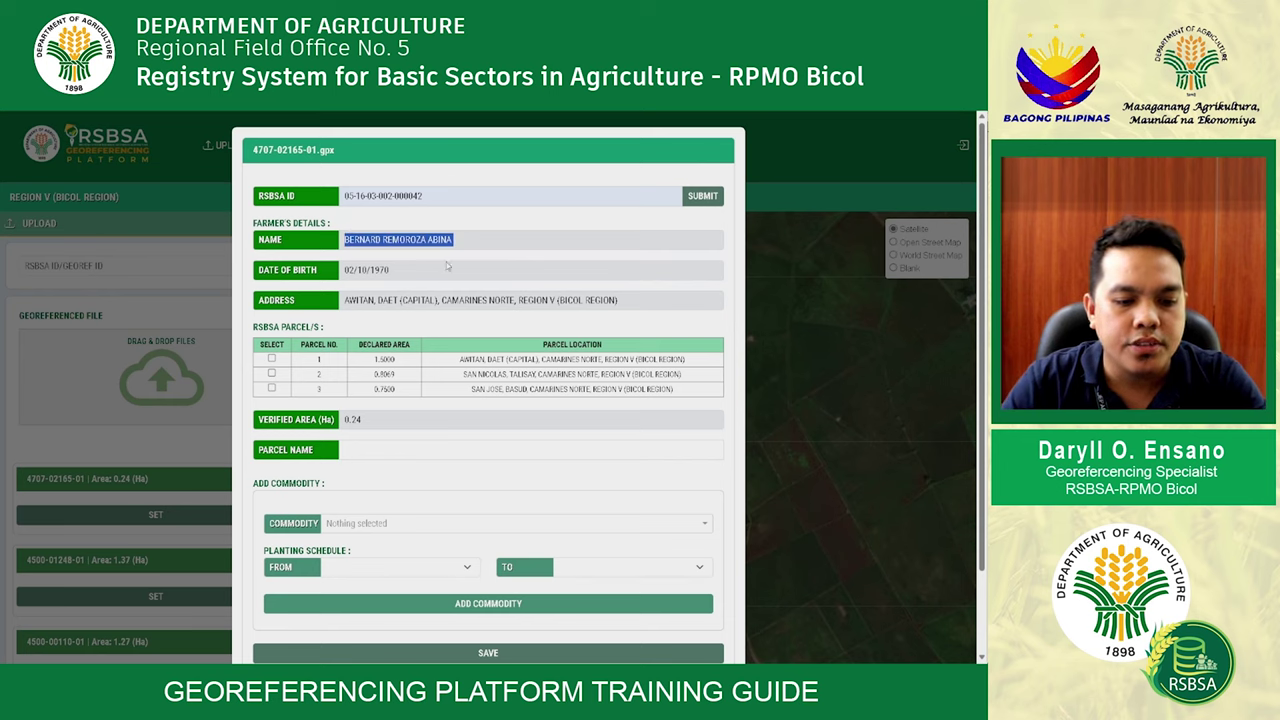
left_click(479, 228)
left_click_drag(445, 196, 323, 191)
left_click(448, 245)
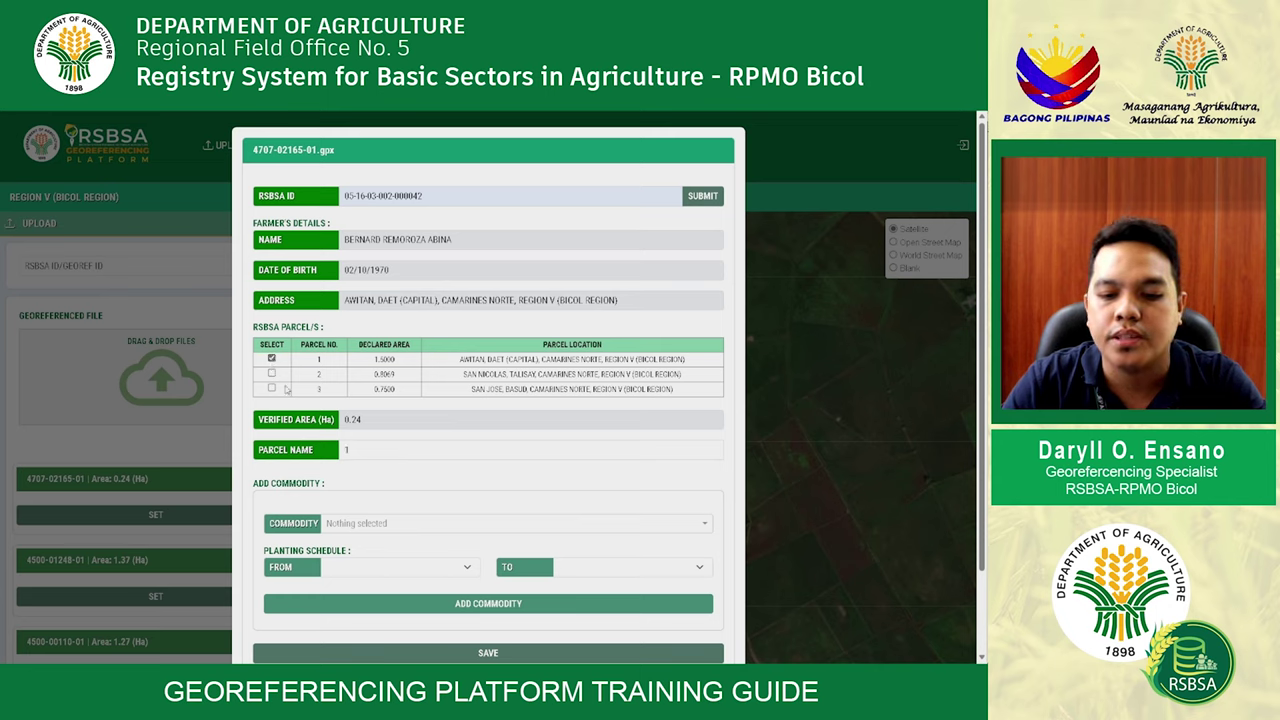
double_click(380, 445)
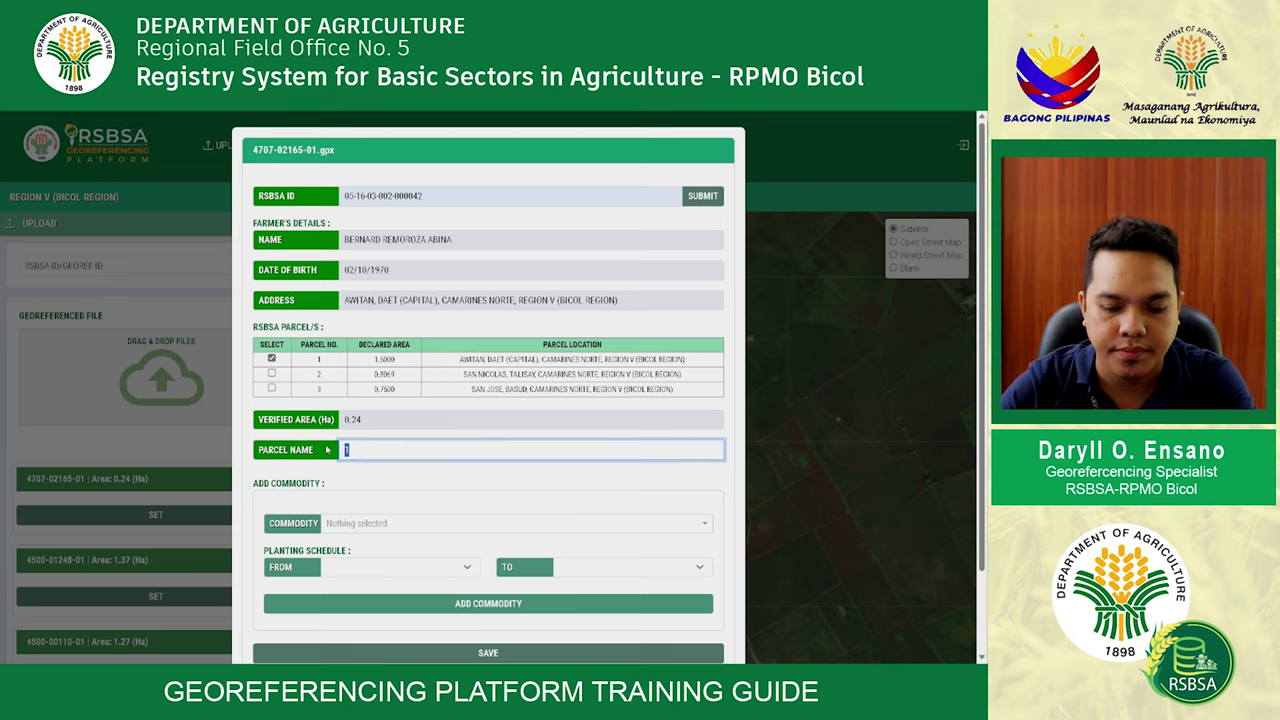
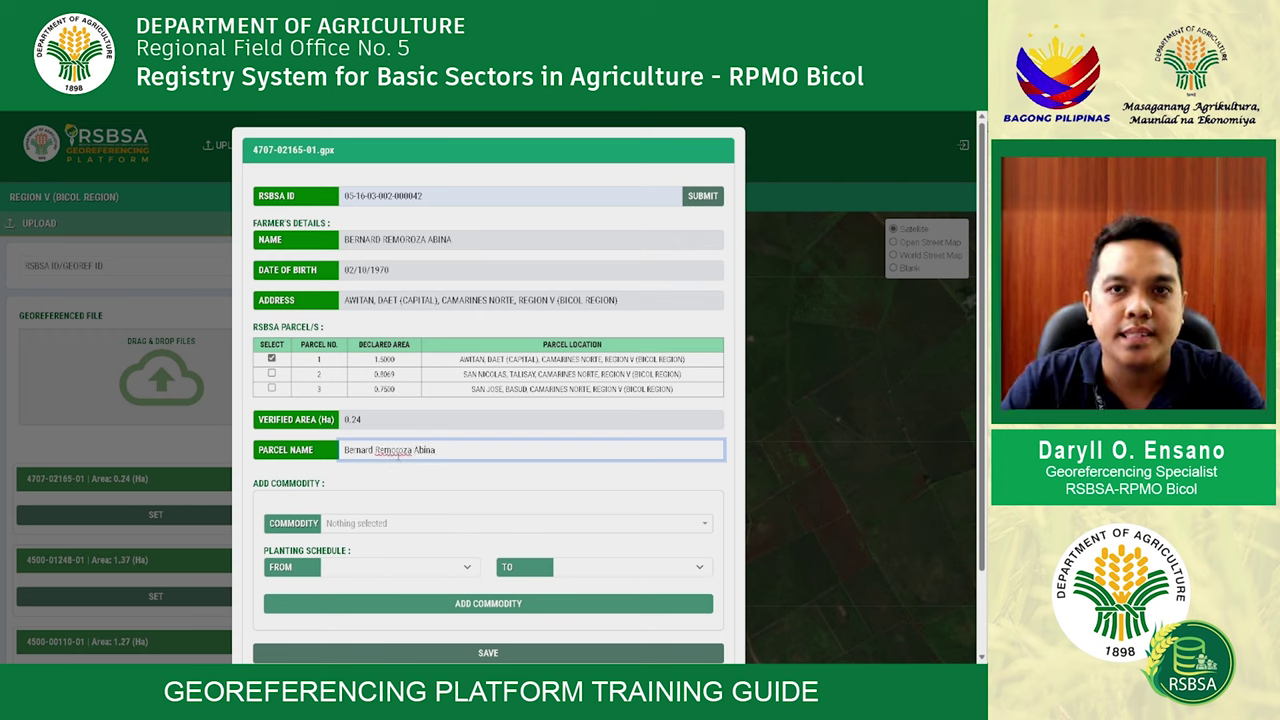
left_click(377, 523)
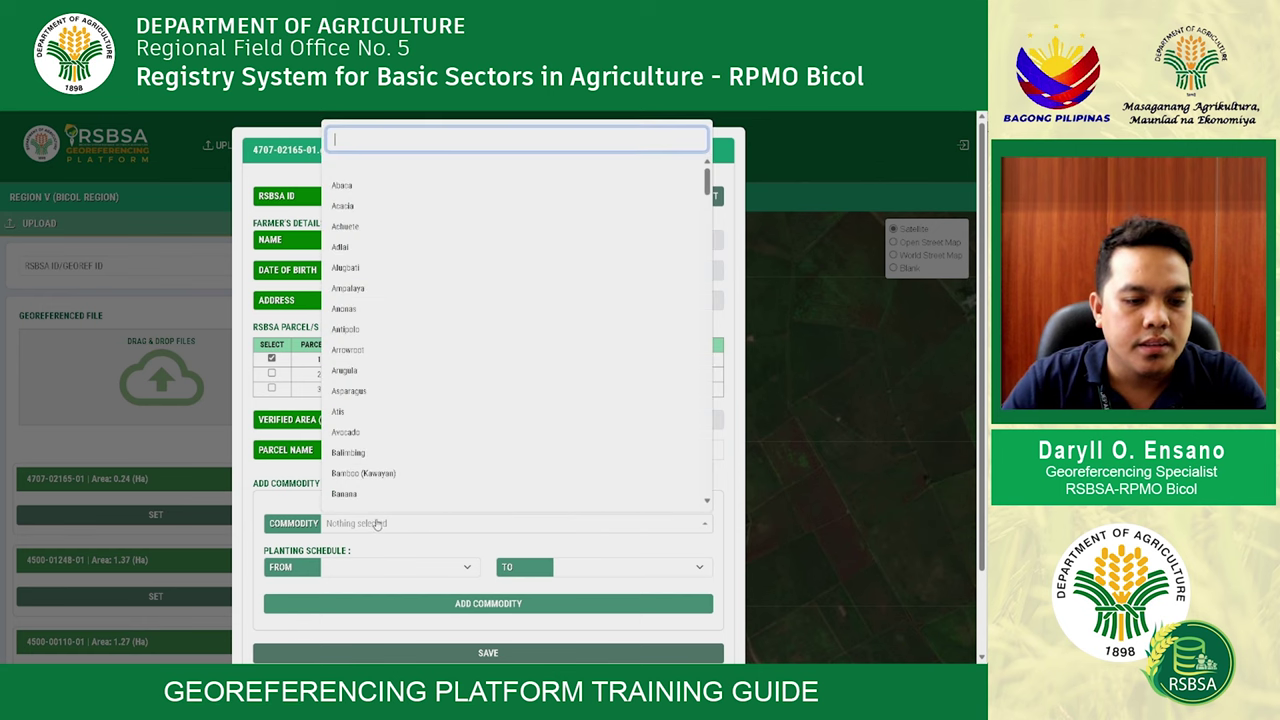
Step: Choose Rice/Palay as the commodity and add a January–December schedule entry
type("rice")
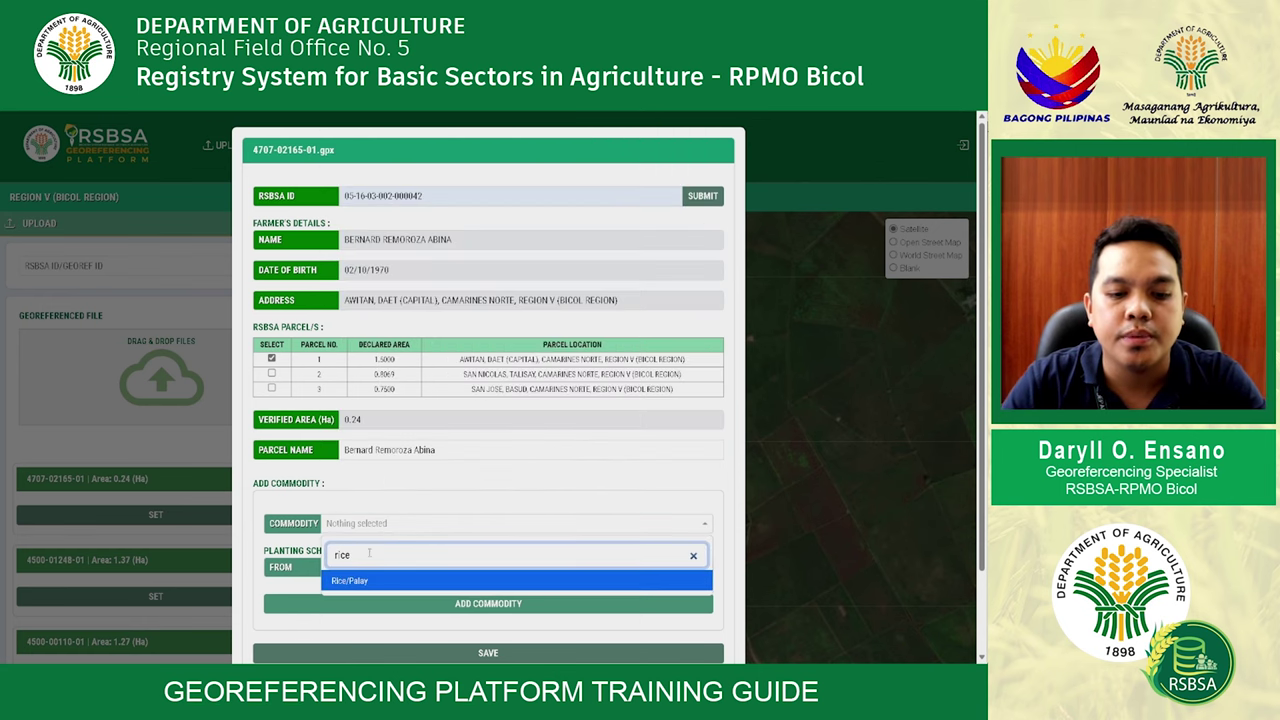
left_click(358, 582)
scroll(310, 530, "down", 1)
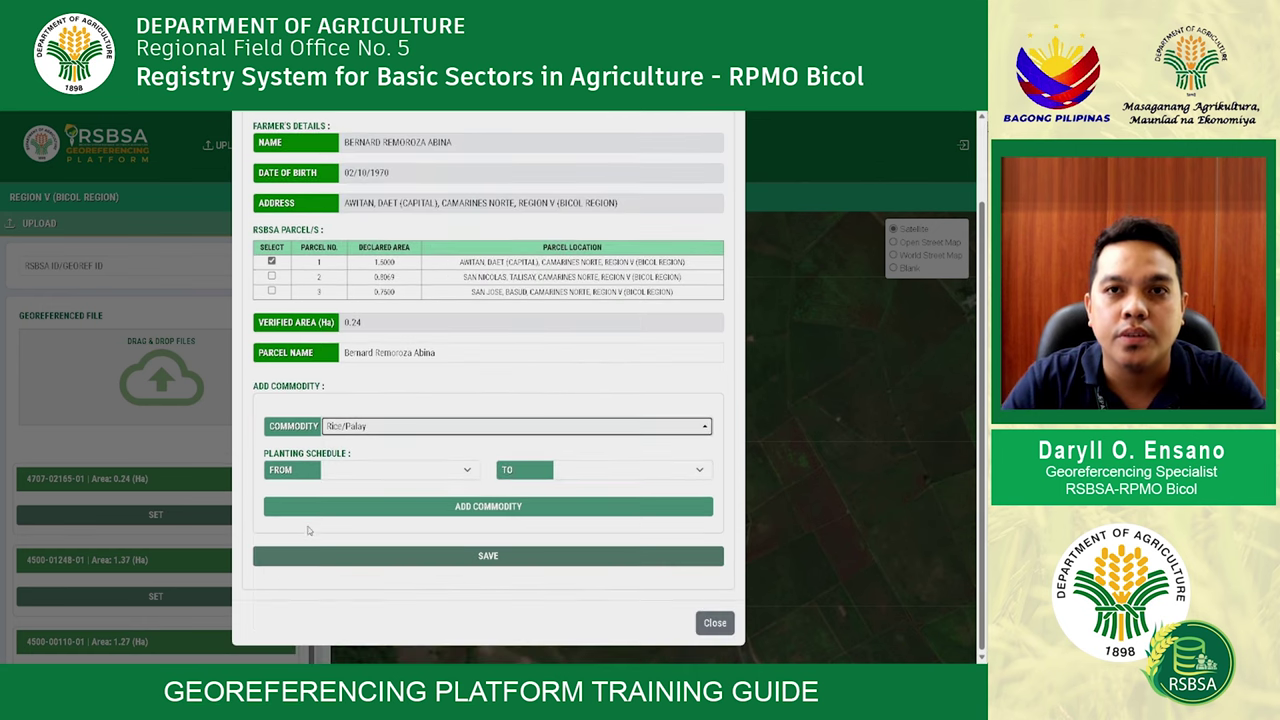
left_click(338, 476)
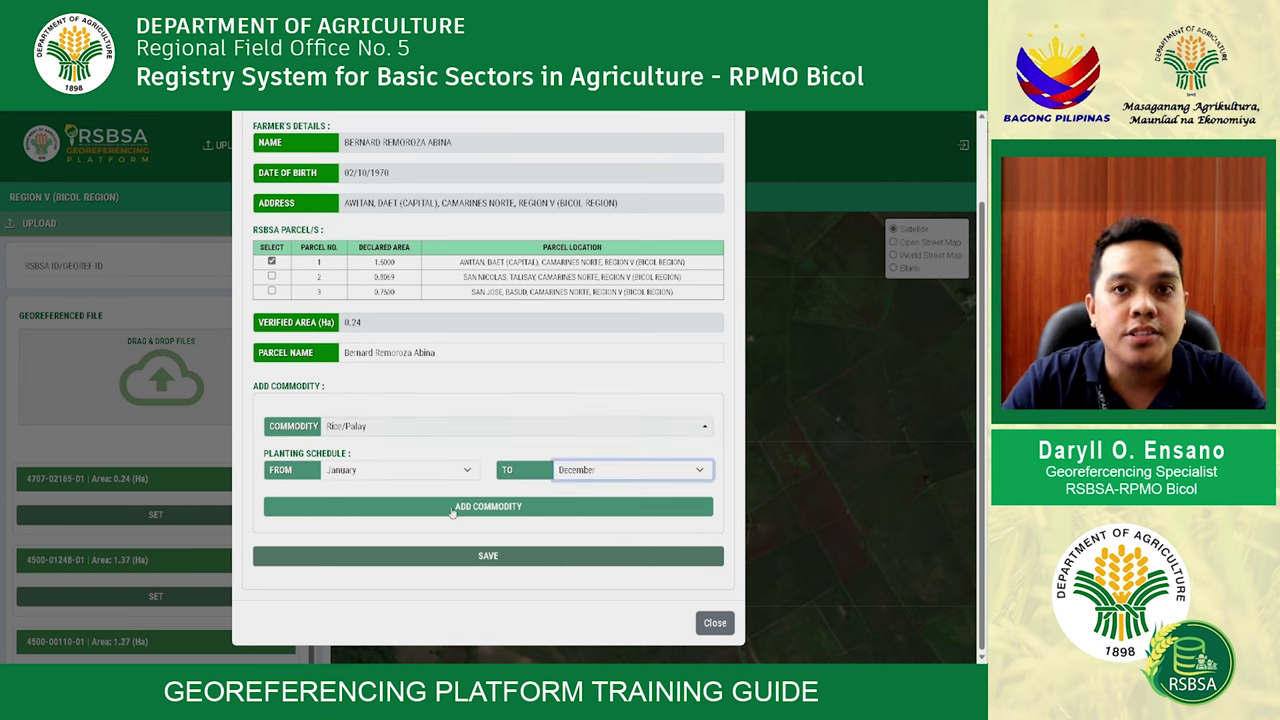
left_click(460, 508)
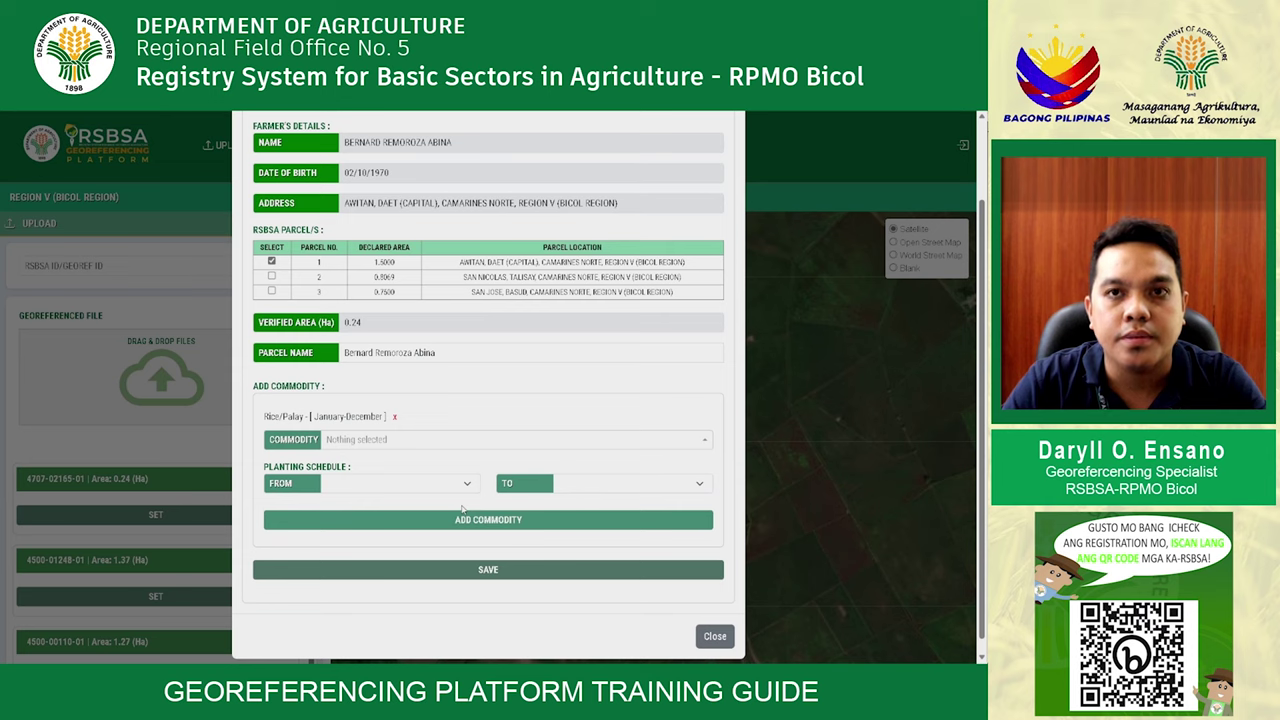
Step: Set the Rice/Palay planting schedule to August–November and dismiss the 'All Fields Required' alert
left_click_drag(388, 416, 267, 413)
left_click(435, 418)
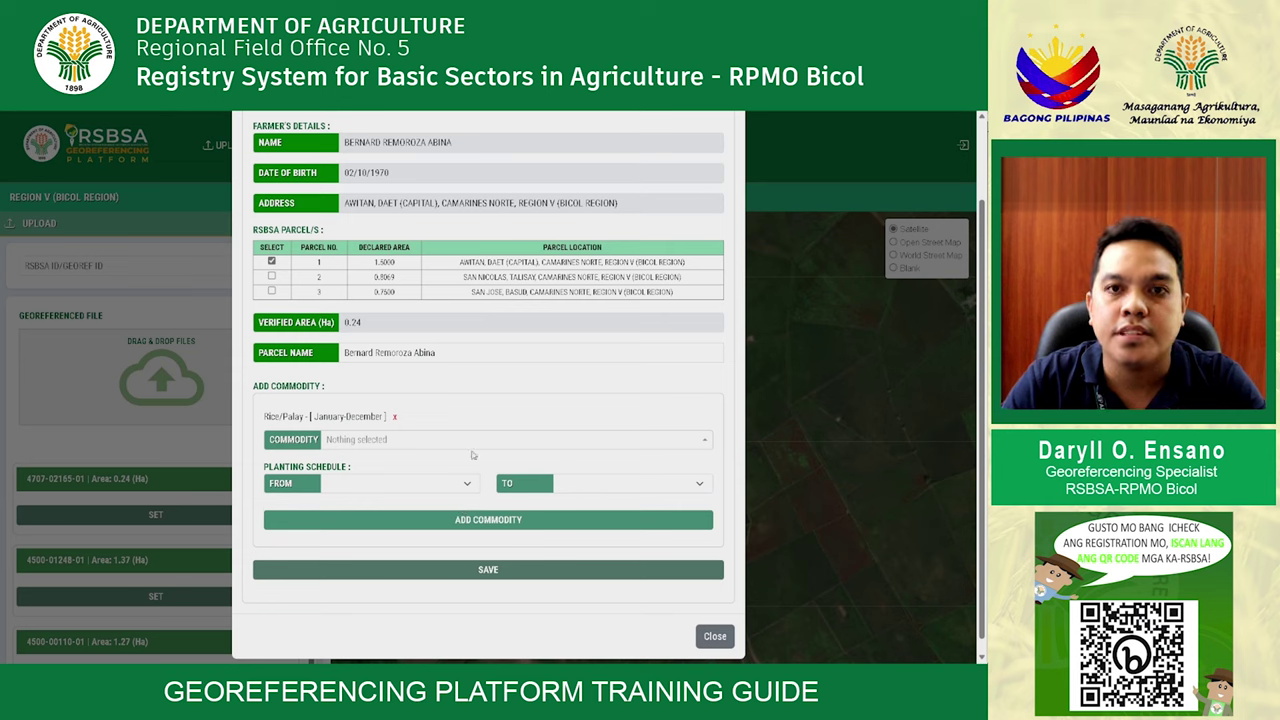
left_click(421, 487)
type("aug")
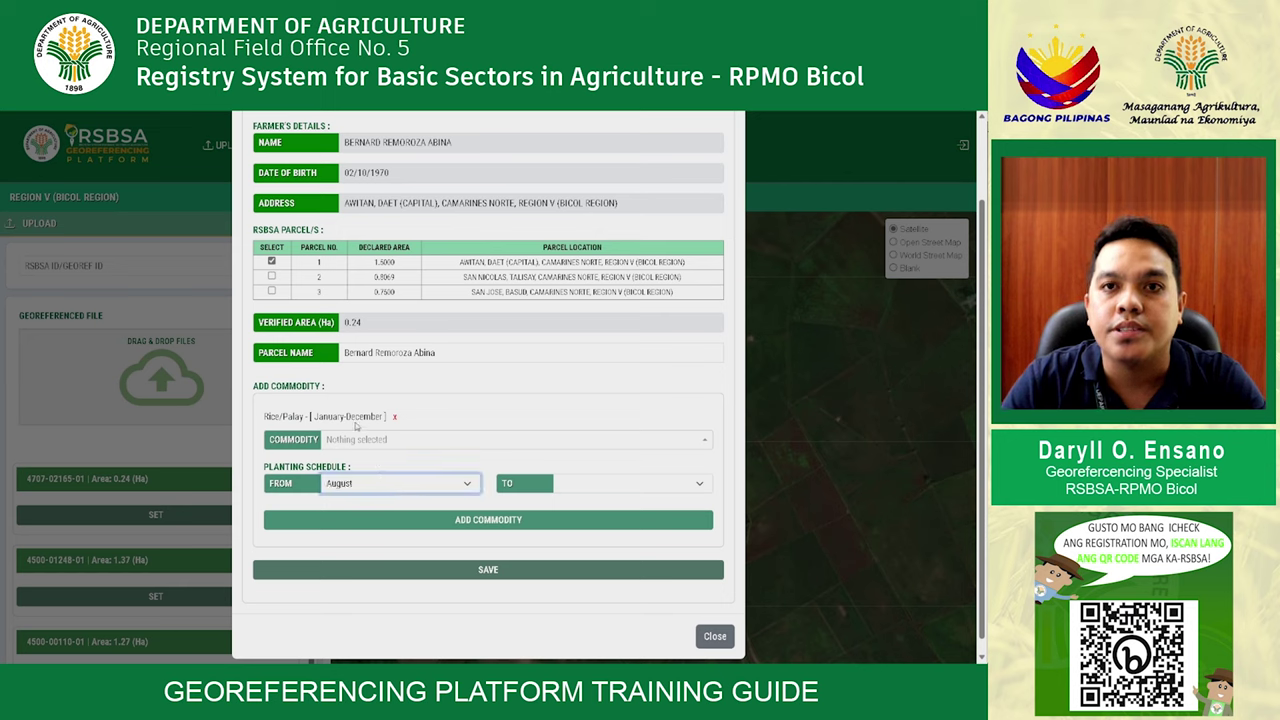
left_click(590, 487)
type("nov")
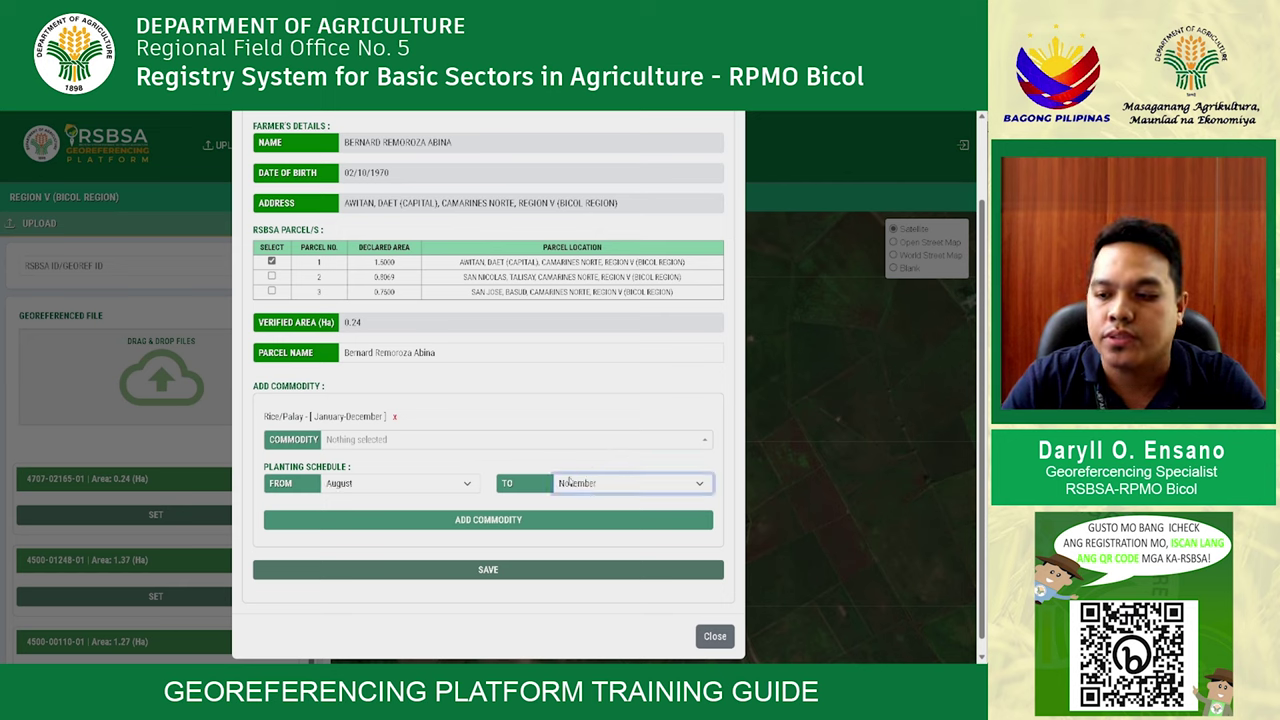
left_click(530, 519)
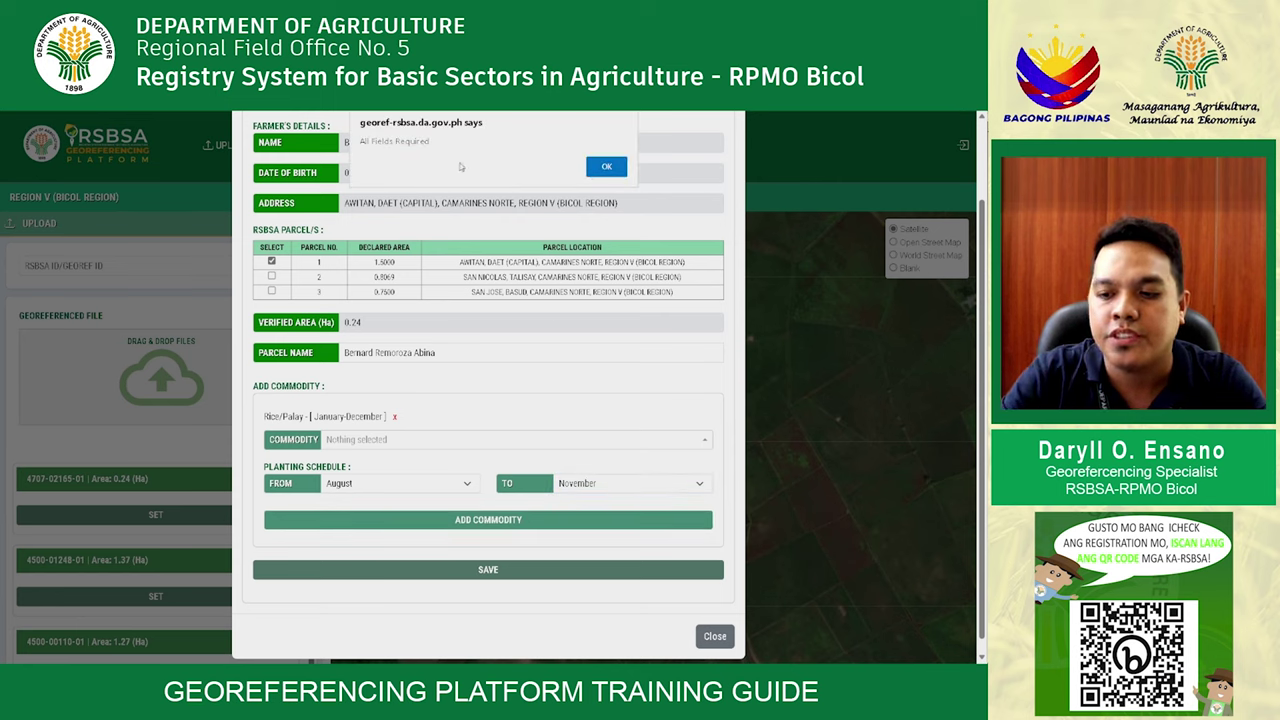
left_click(606, 167)
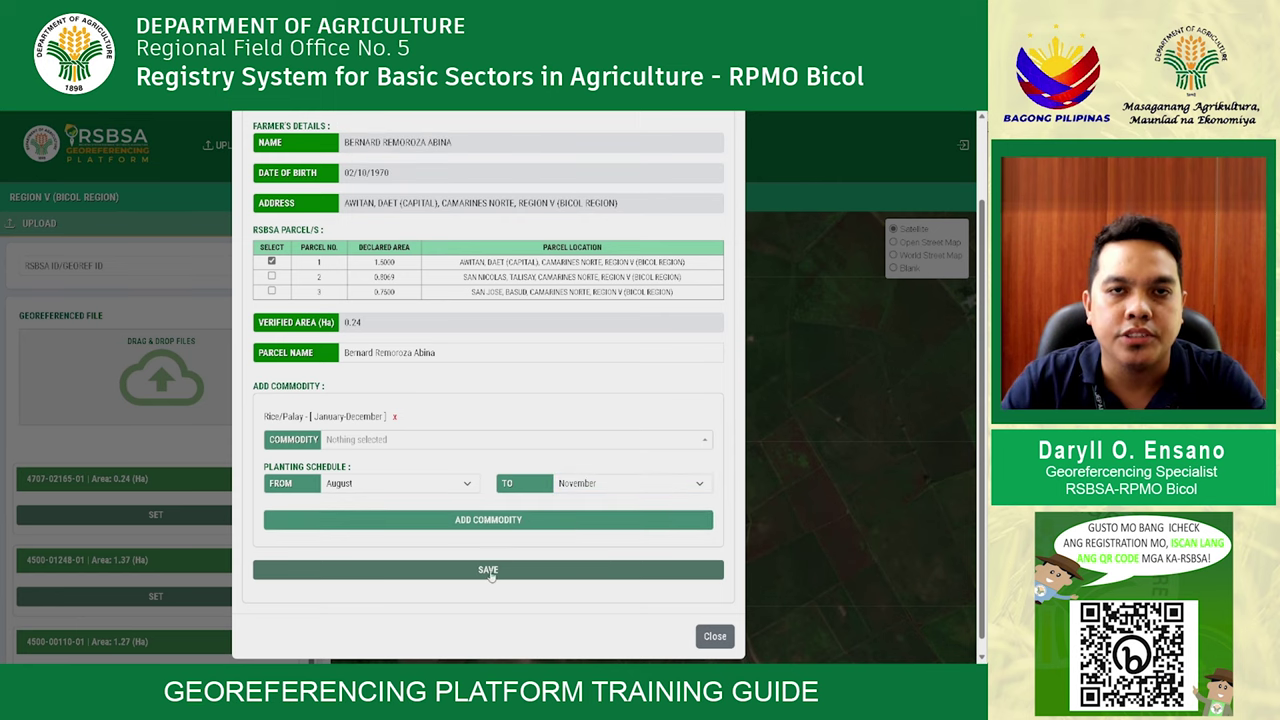
Step: Save the parcel, check the SUCCESS record code, and close the farmer window
left_click_drag(436, 417, 303, 416)
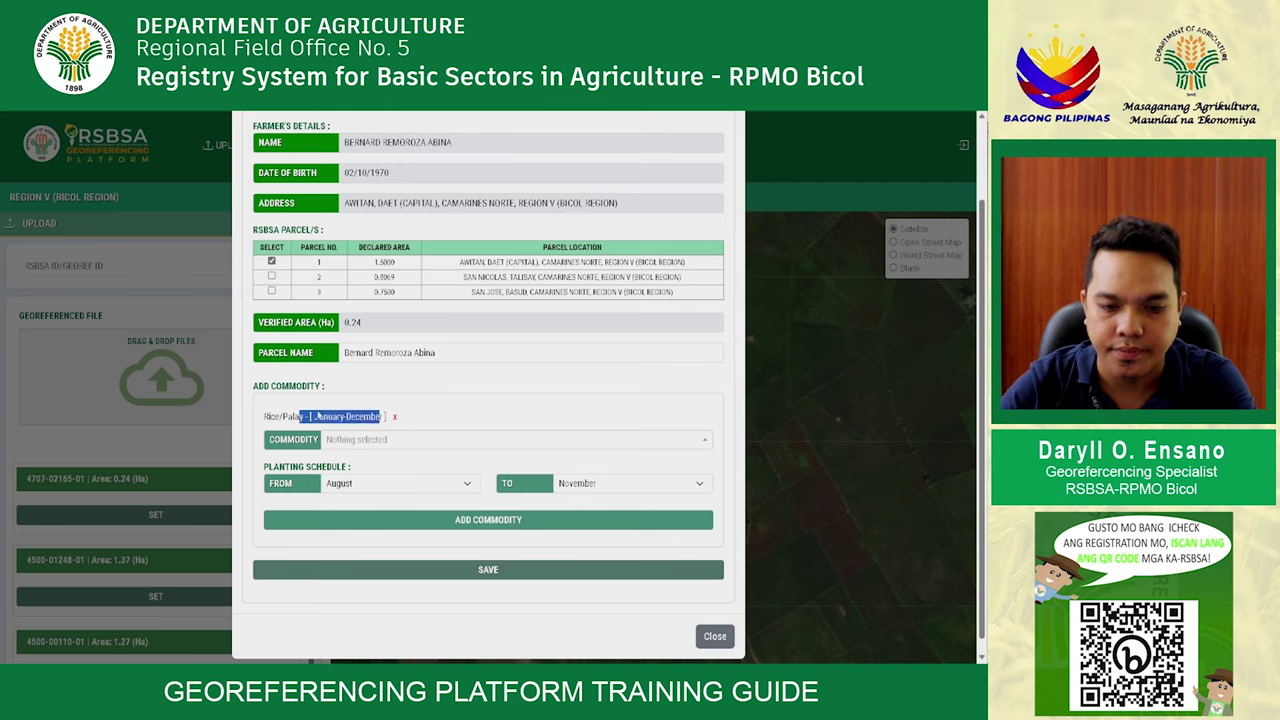
left_click(436, 417)
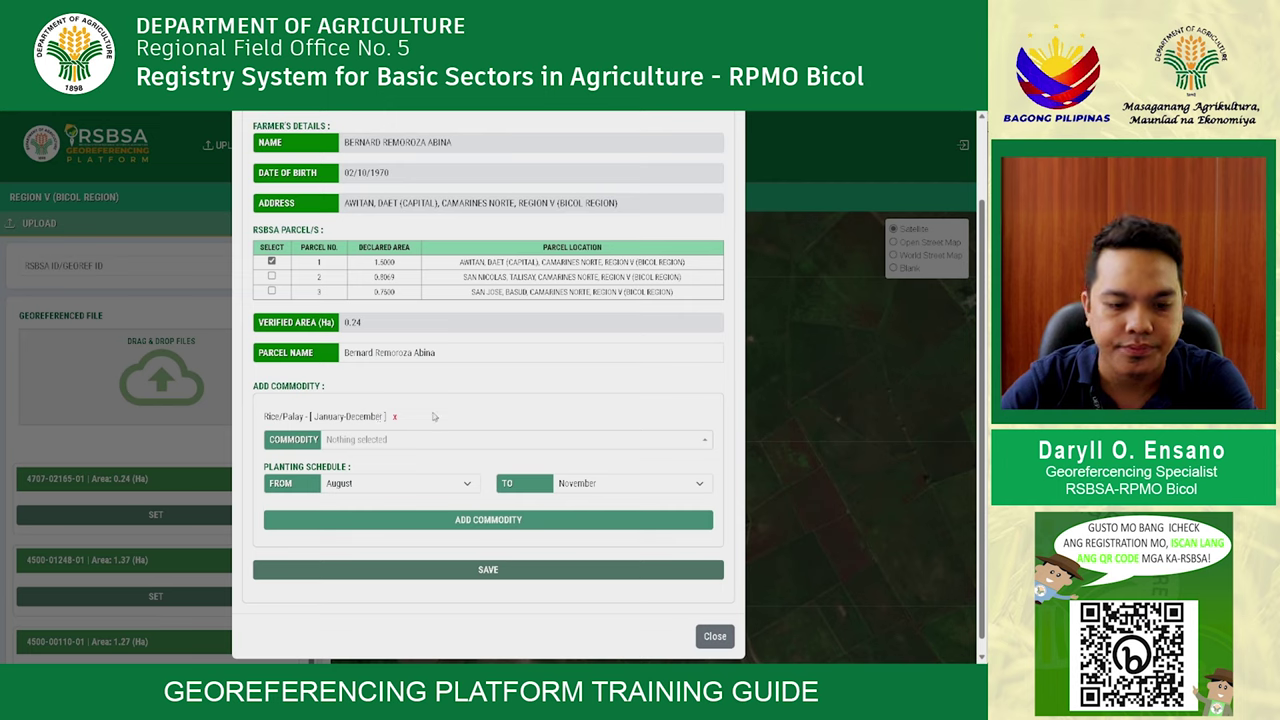
left_click(503, 570)
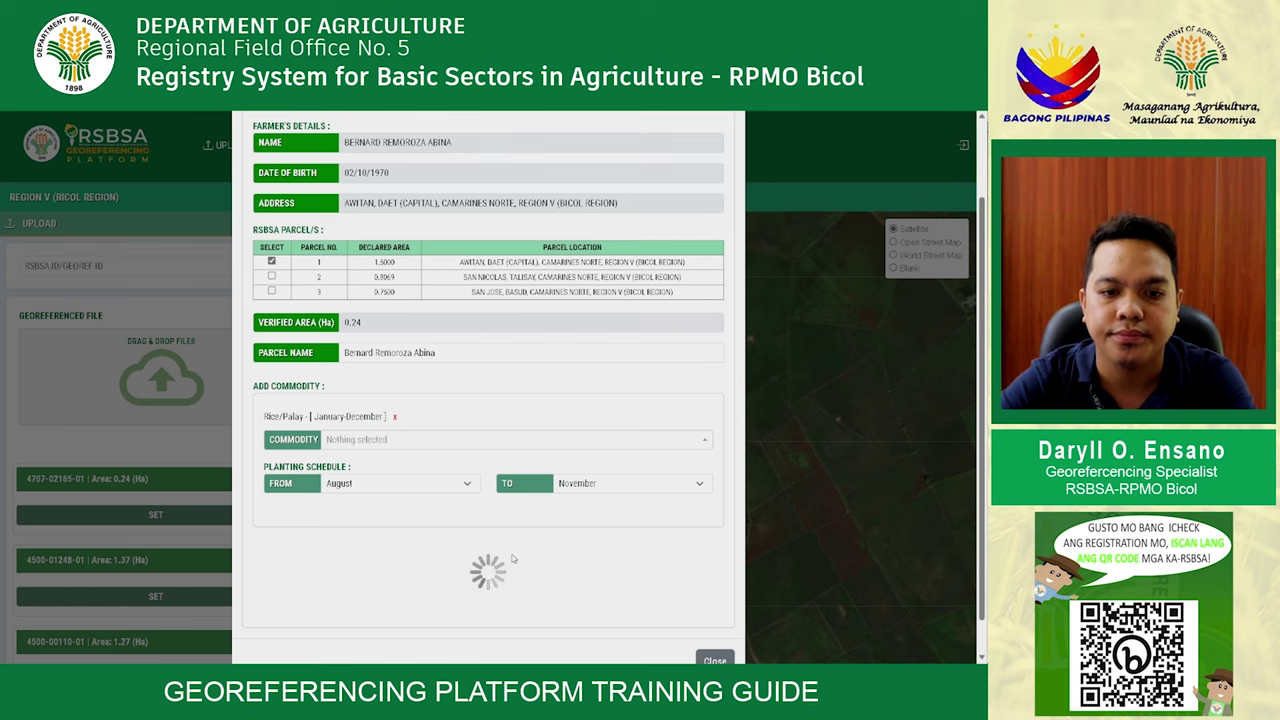
scroll(510, 564, "down", 1)
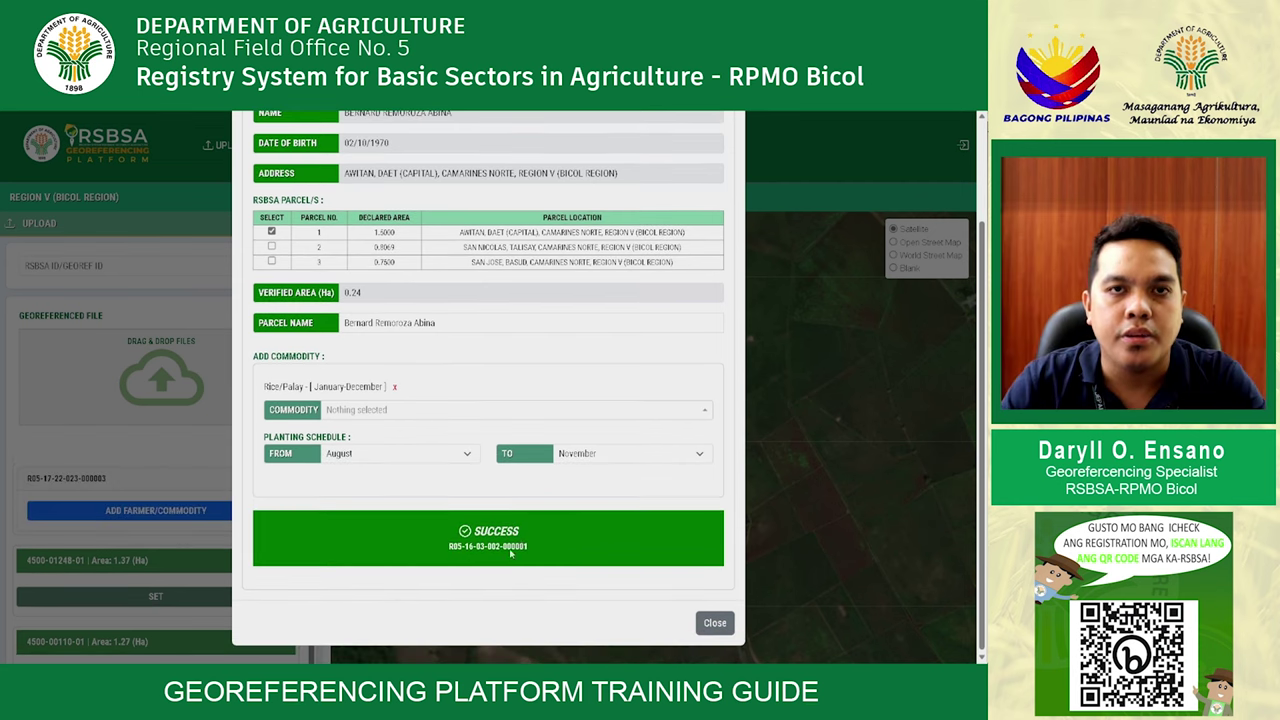
left_click_drag(489, 545, 446, 537)
left_click_drag(538, 551, 447, 552)
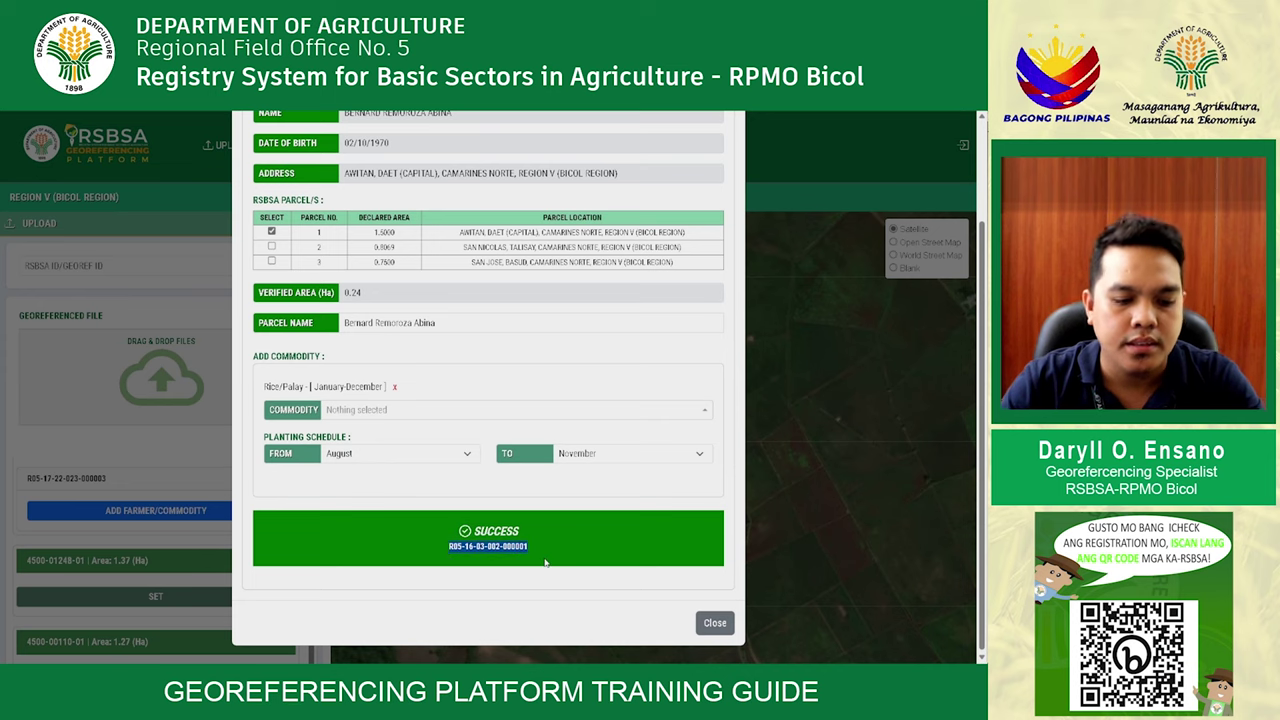
left_click(645, 563)
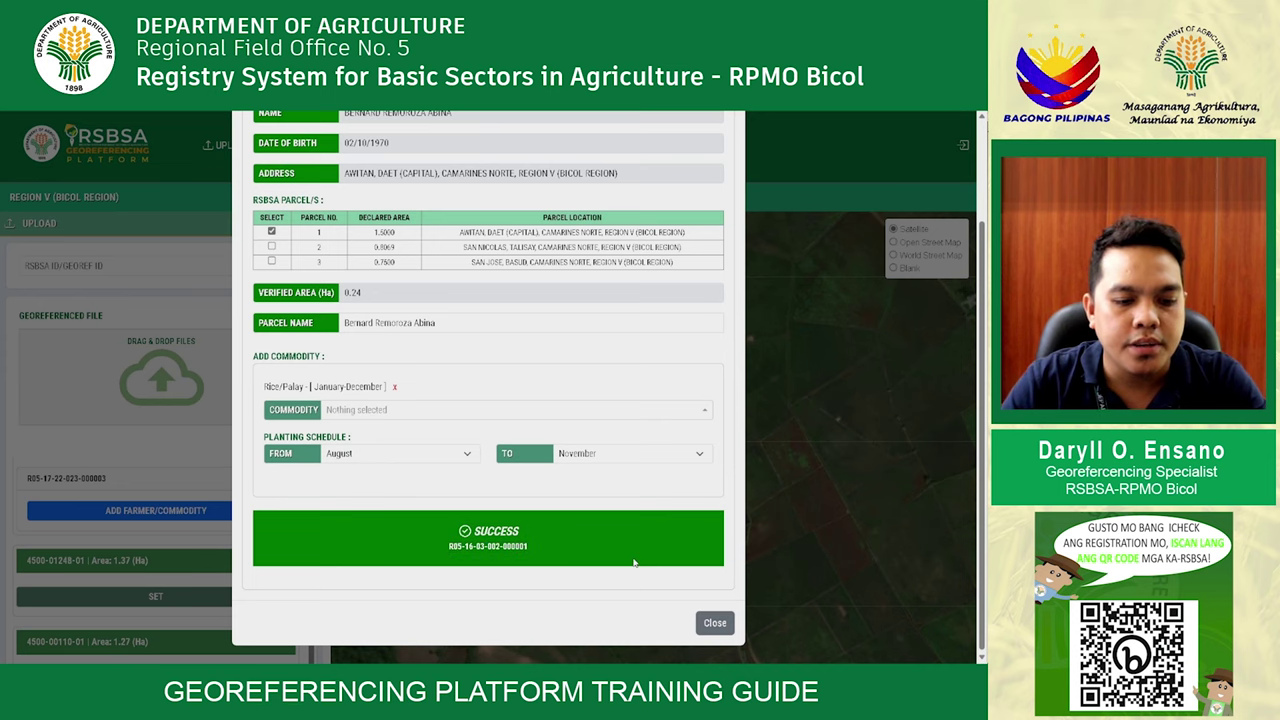
left_click(714, 623)
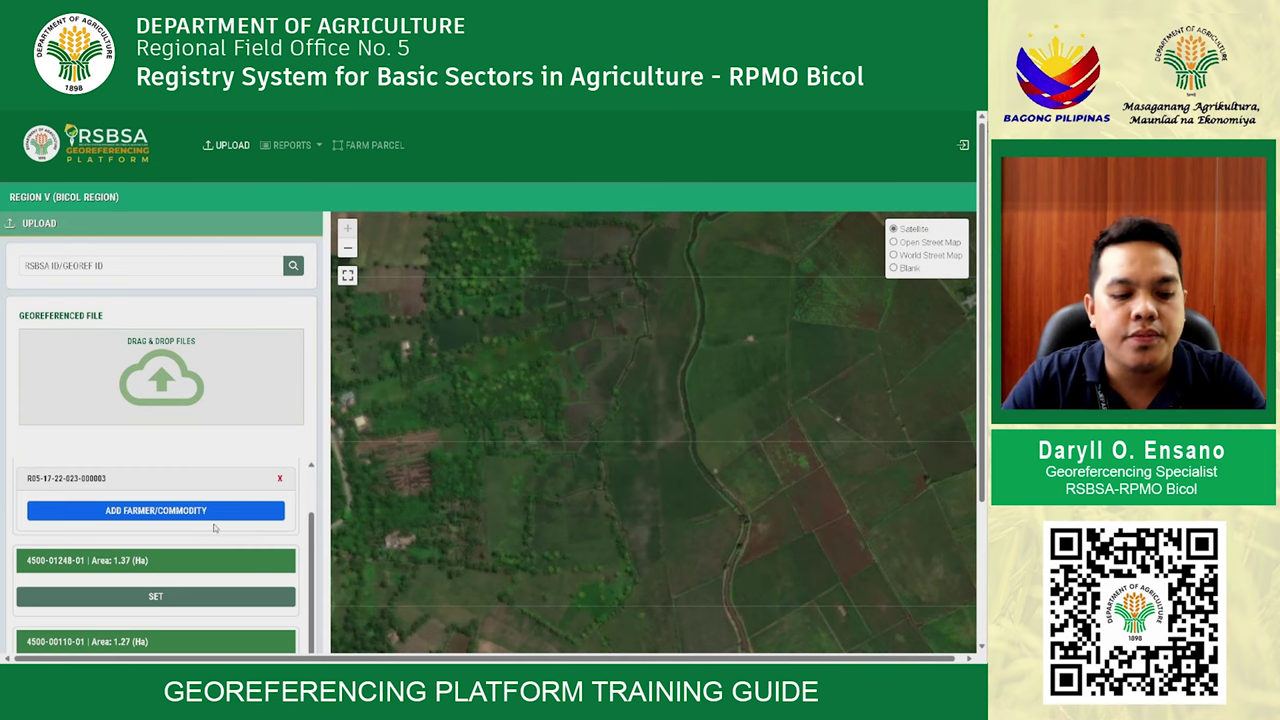
scroll(155, 514, "down", 1)
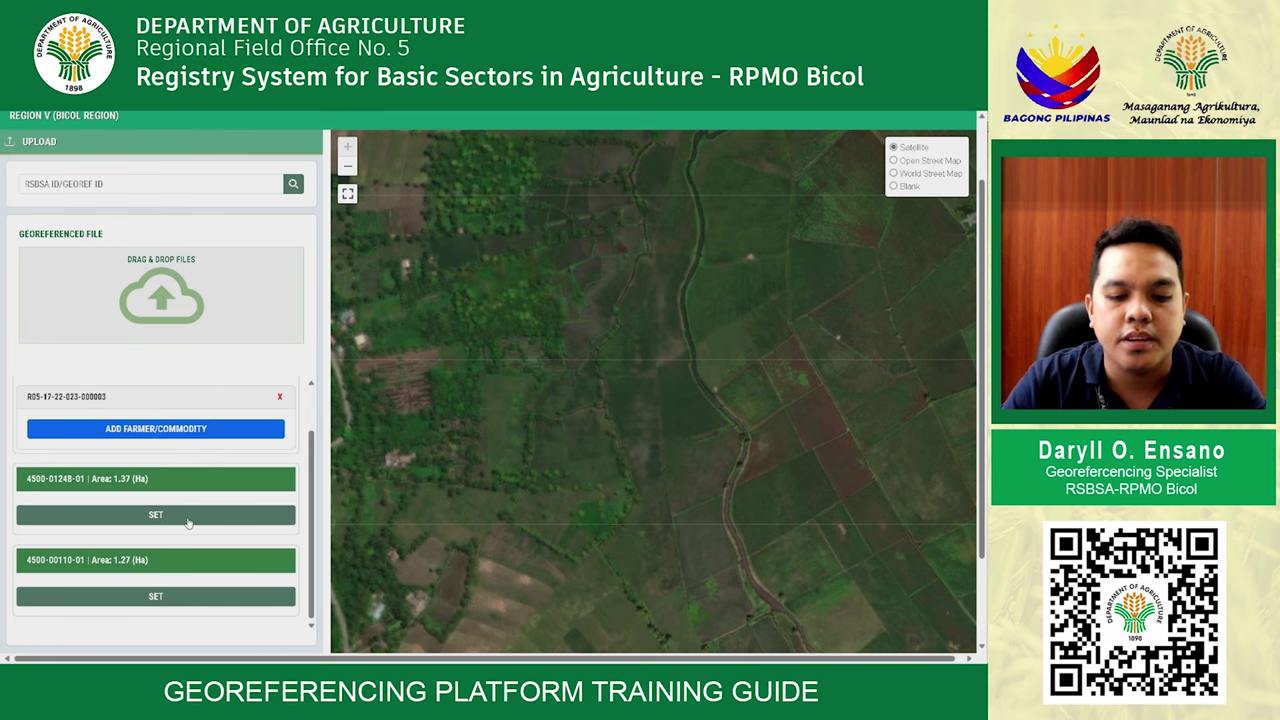
left_click(156, 516)
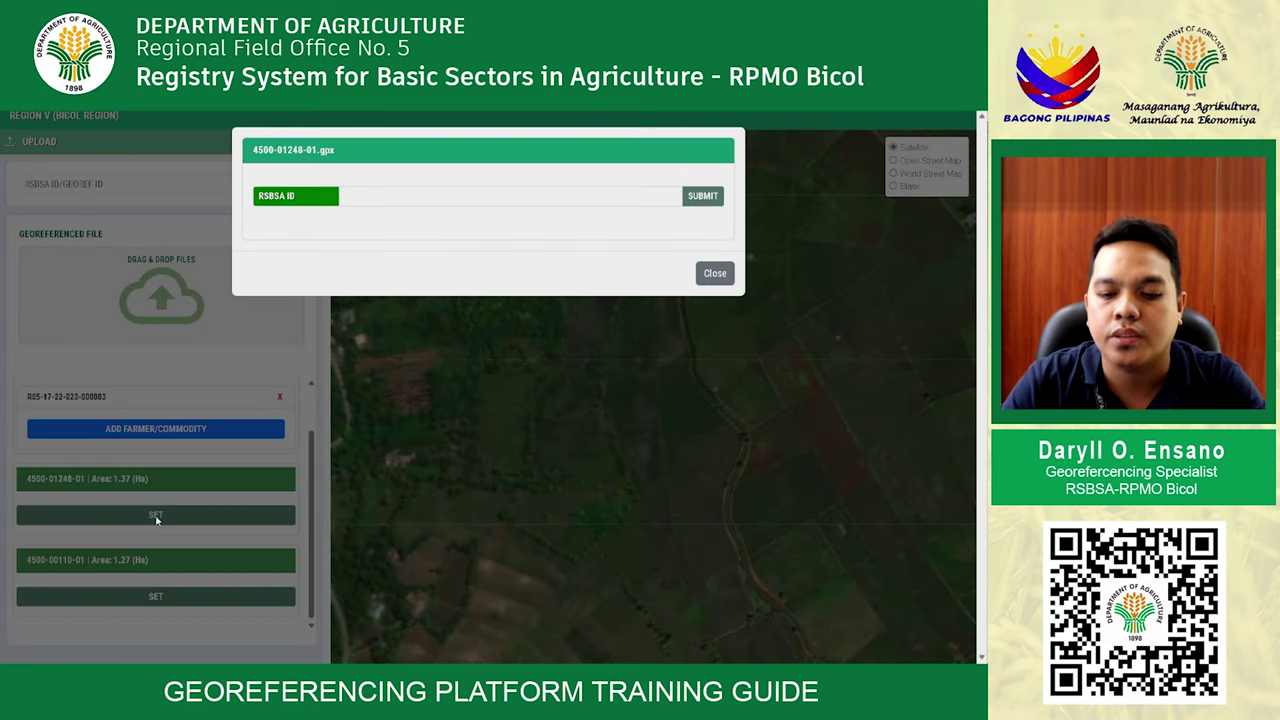
left_click(420, 196)
key("ctrl+v")
key("Return")
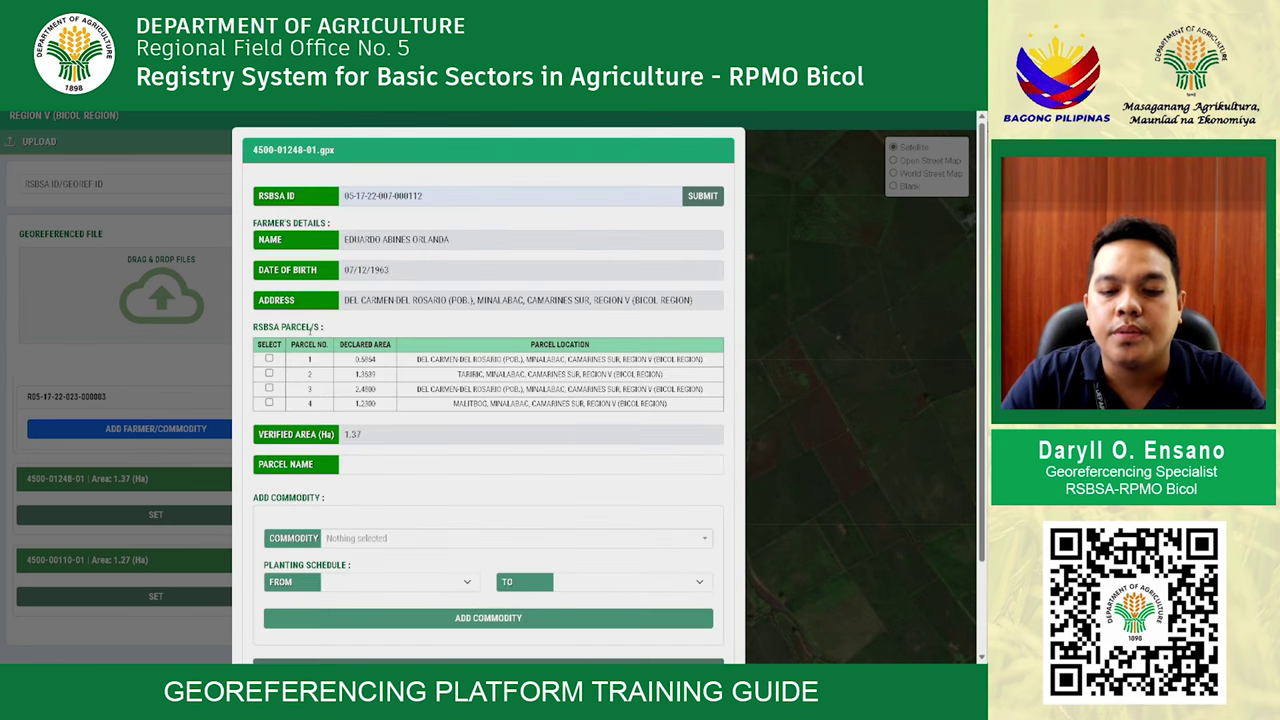
Step: Tick parcel 4 (1.2300 ha, Malitbog) as the match and replace the default Parcel Name
left_click_drag(454, 240, 349, 245)
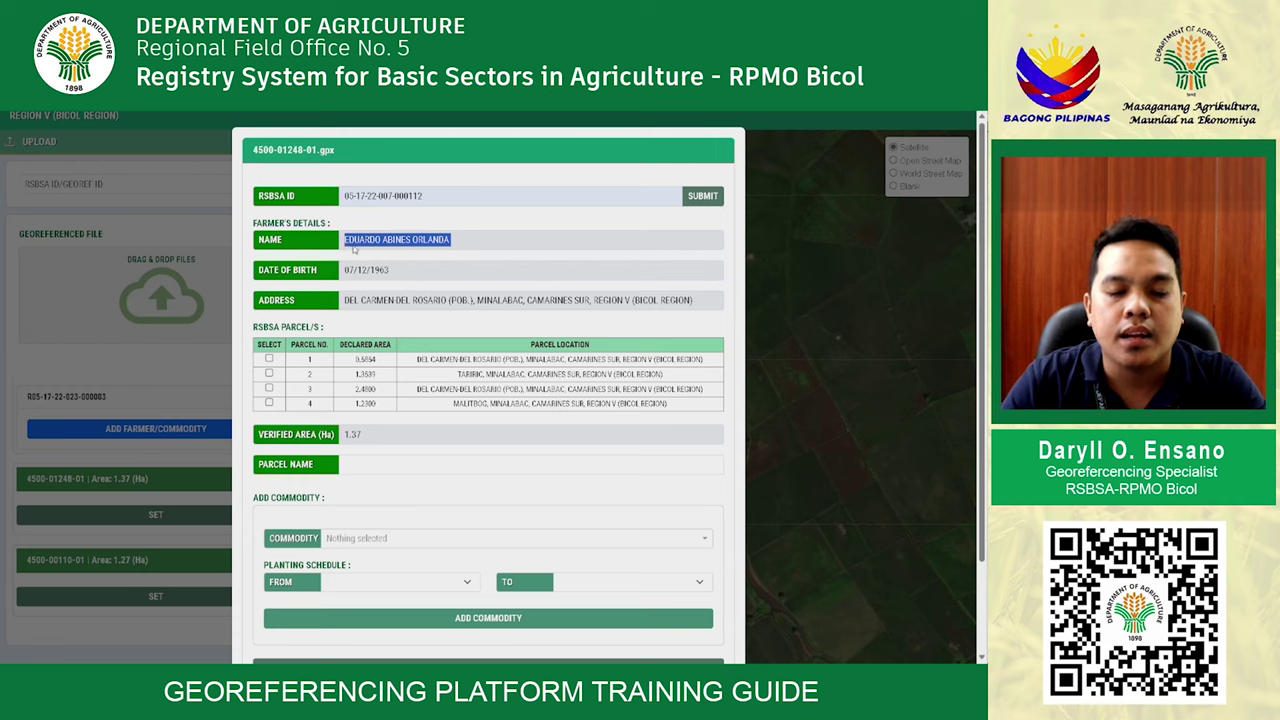
left_click(268, 403)
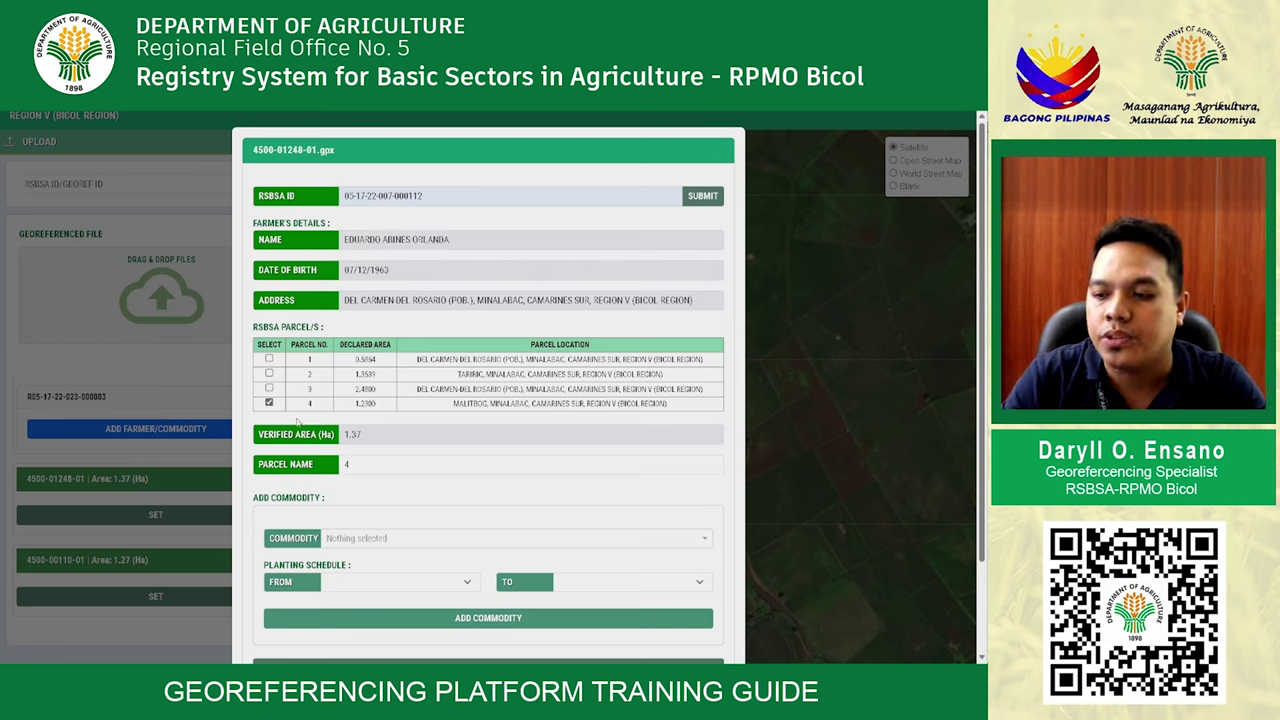
left_click_drag(350, 472, 323, 472)
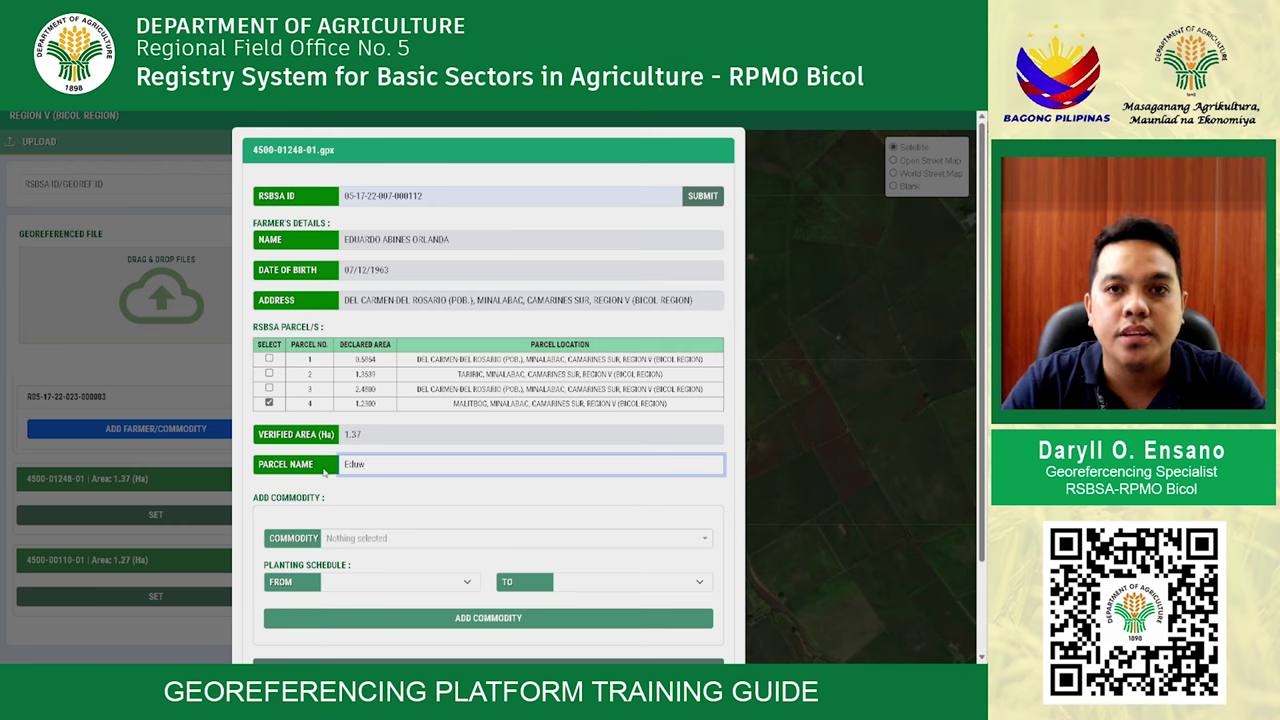
left_click(377, 539)
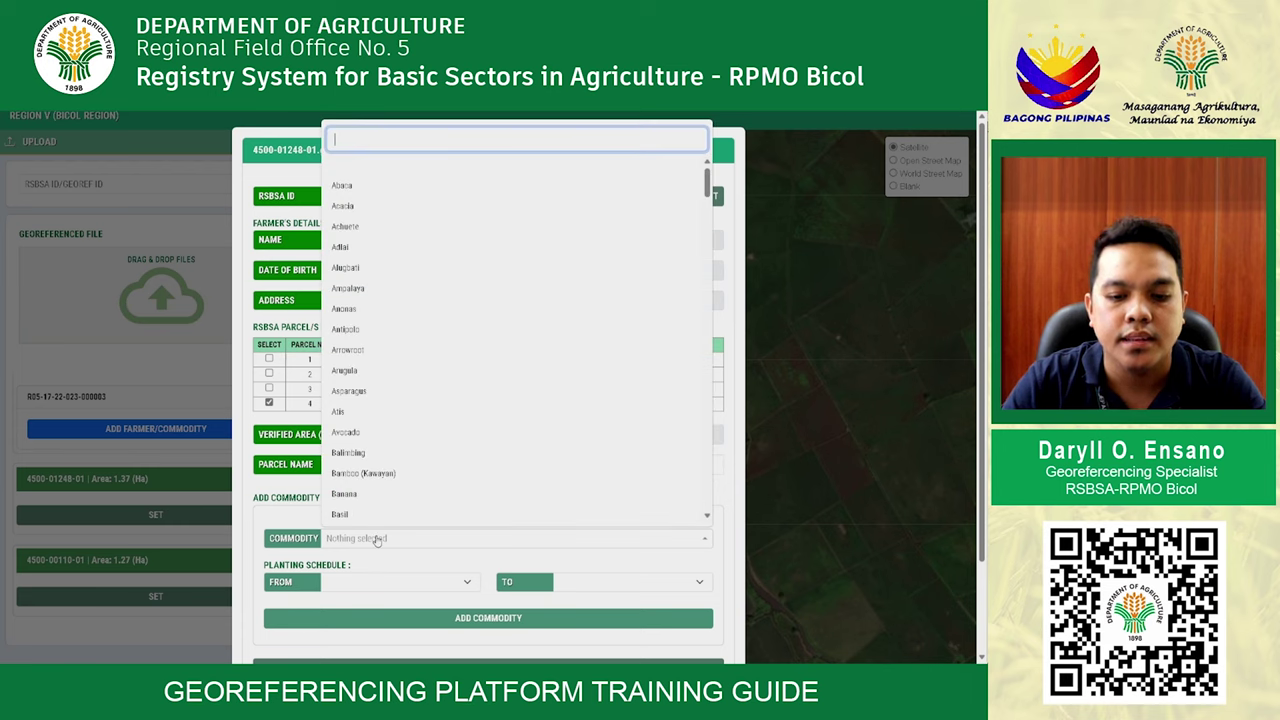
Step: Add a Rice/Palay commodity with a January–March planting schedule to parcel 4
type("rice")
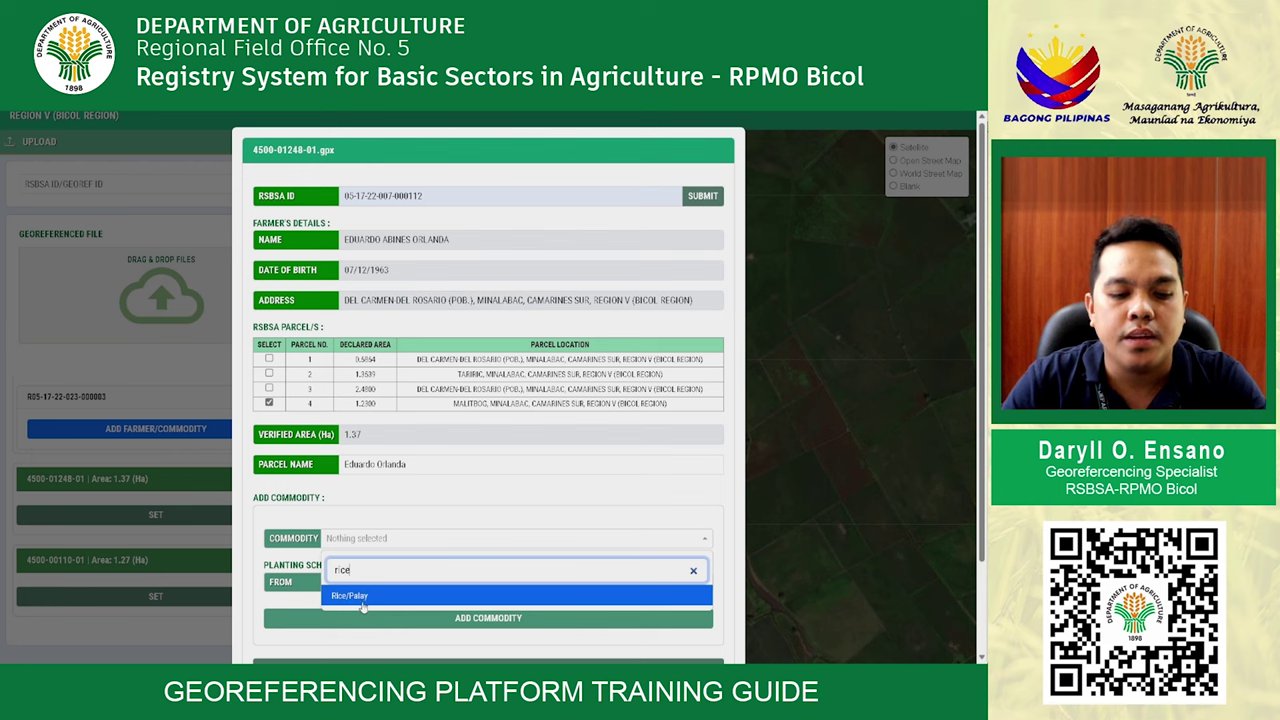
left_click(362, 600)
scroll(363, 560, "down", 1)
left_click(381, 507)
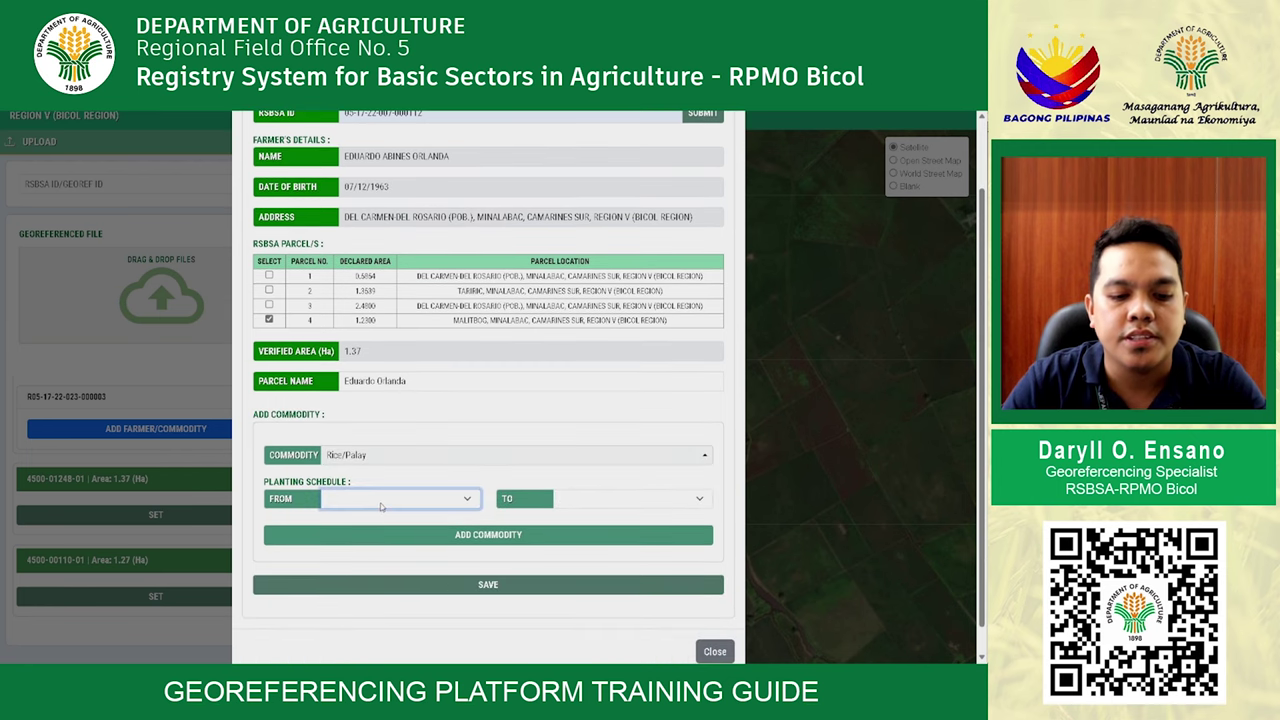
left_click(370, 359)
left_click(620, 505)
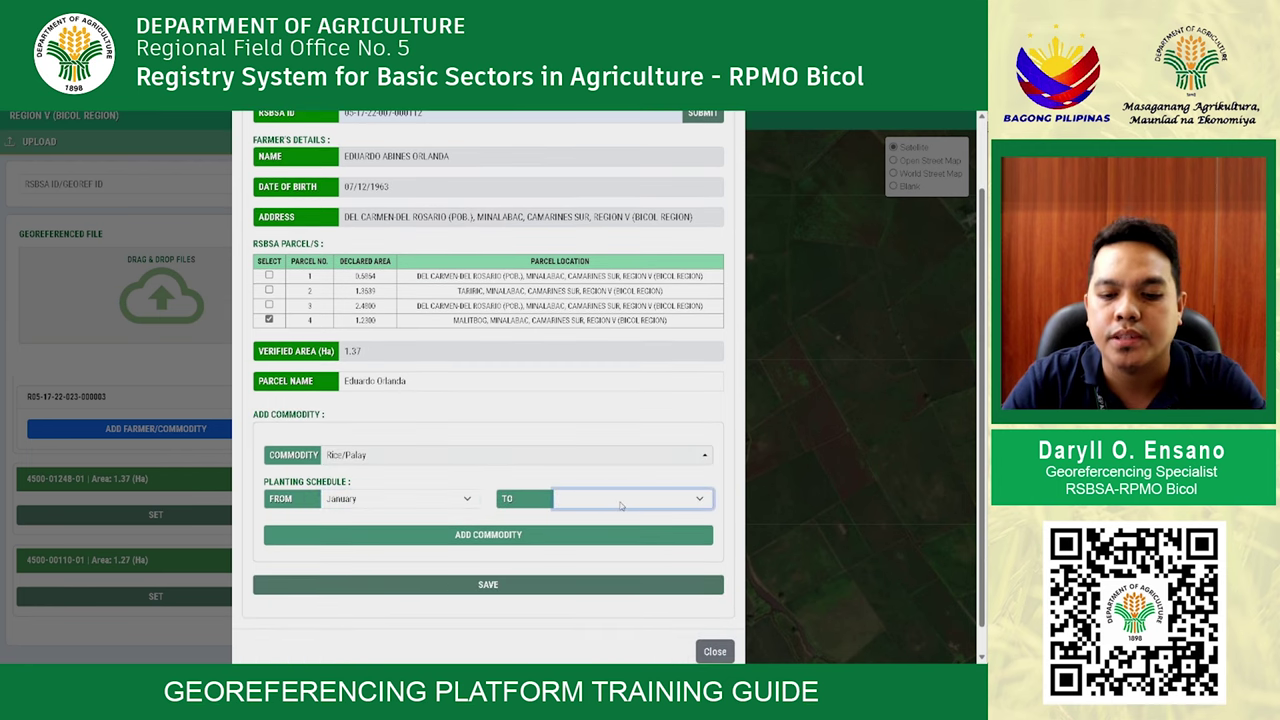
left_click(609, 487)
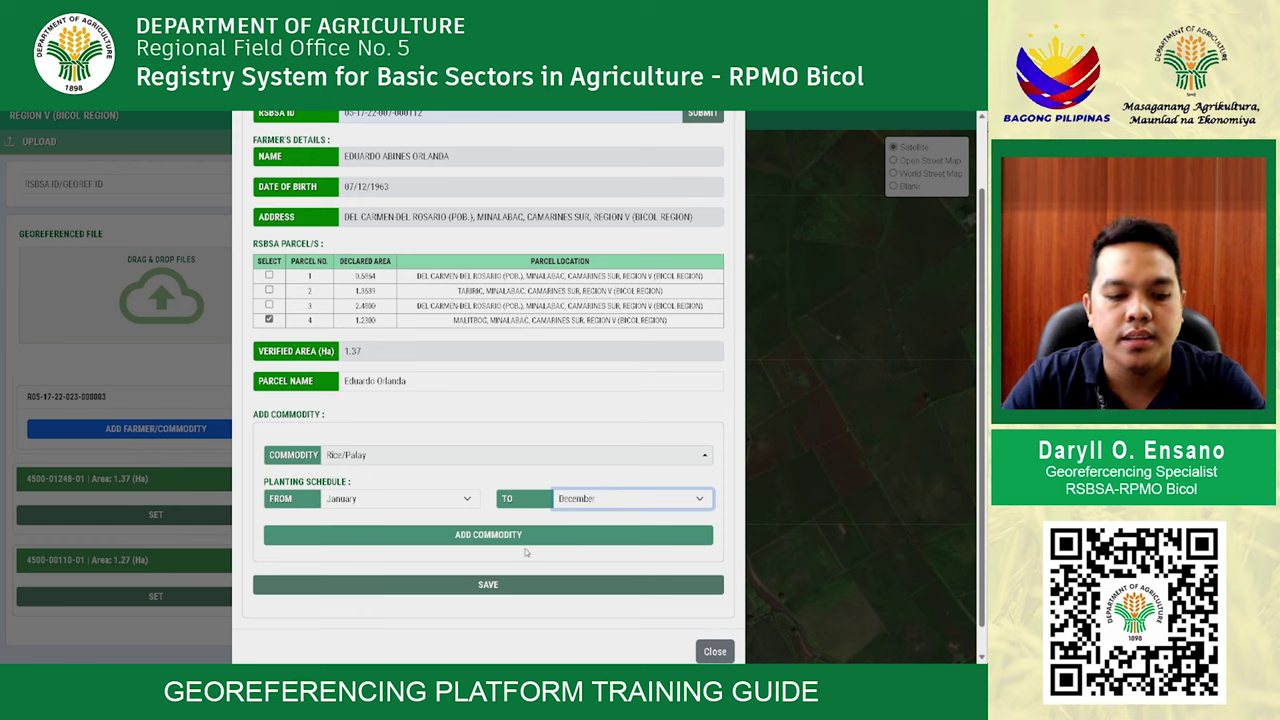
left_click(488, 538)
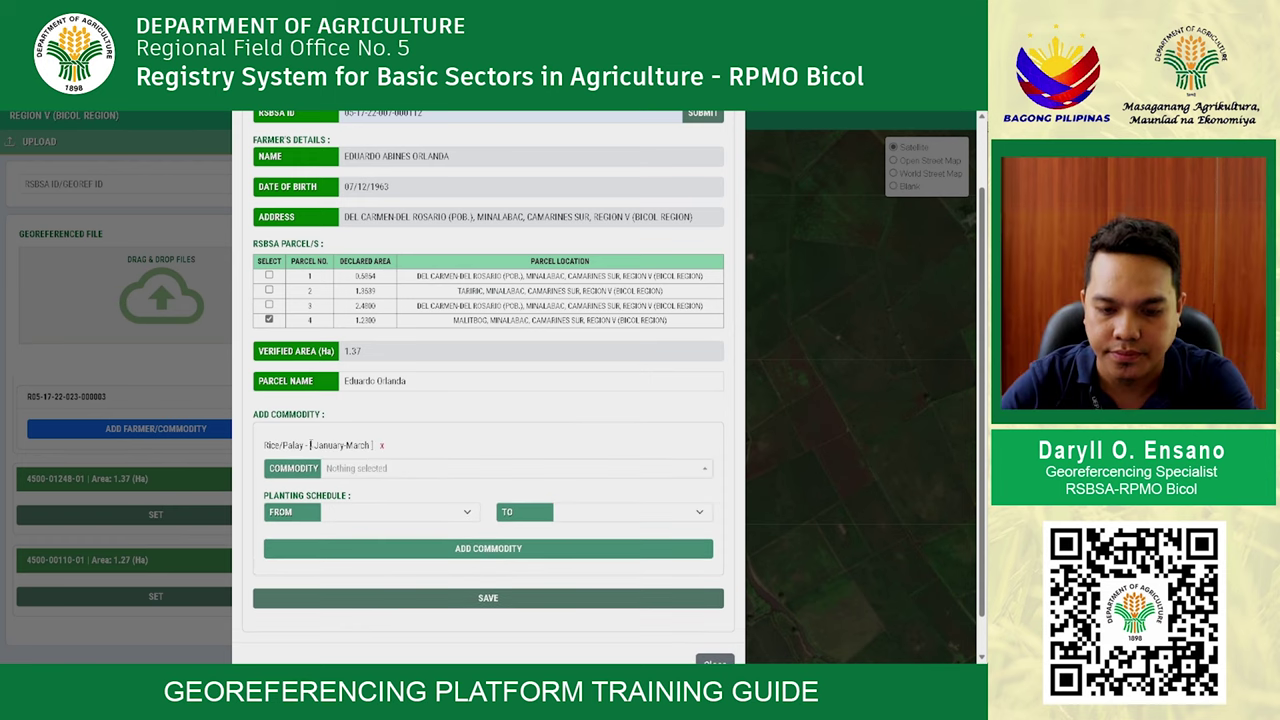
left_click_drag(316, 446, 430, 452)
left_click(432, 452)
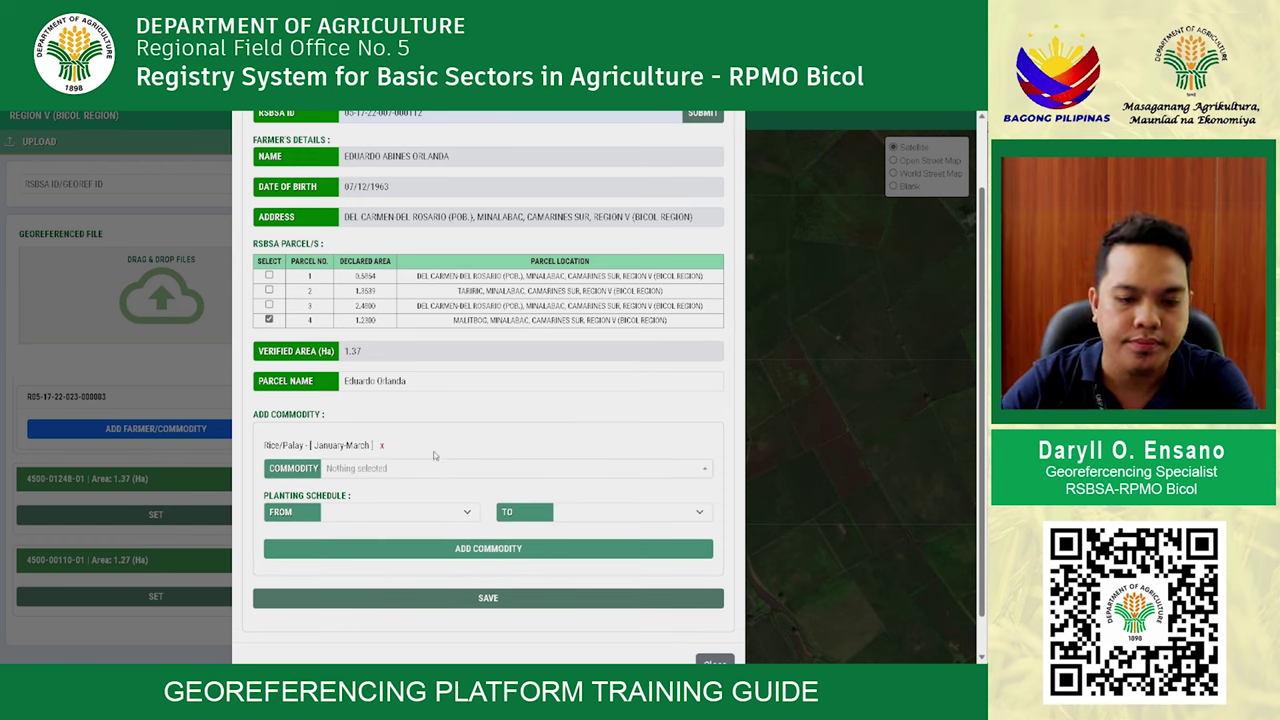
Step: Save the parcel, check the saved record ID in the success message, and close the form
left_click(509, 600)
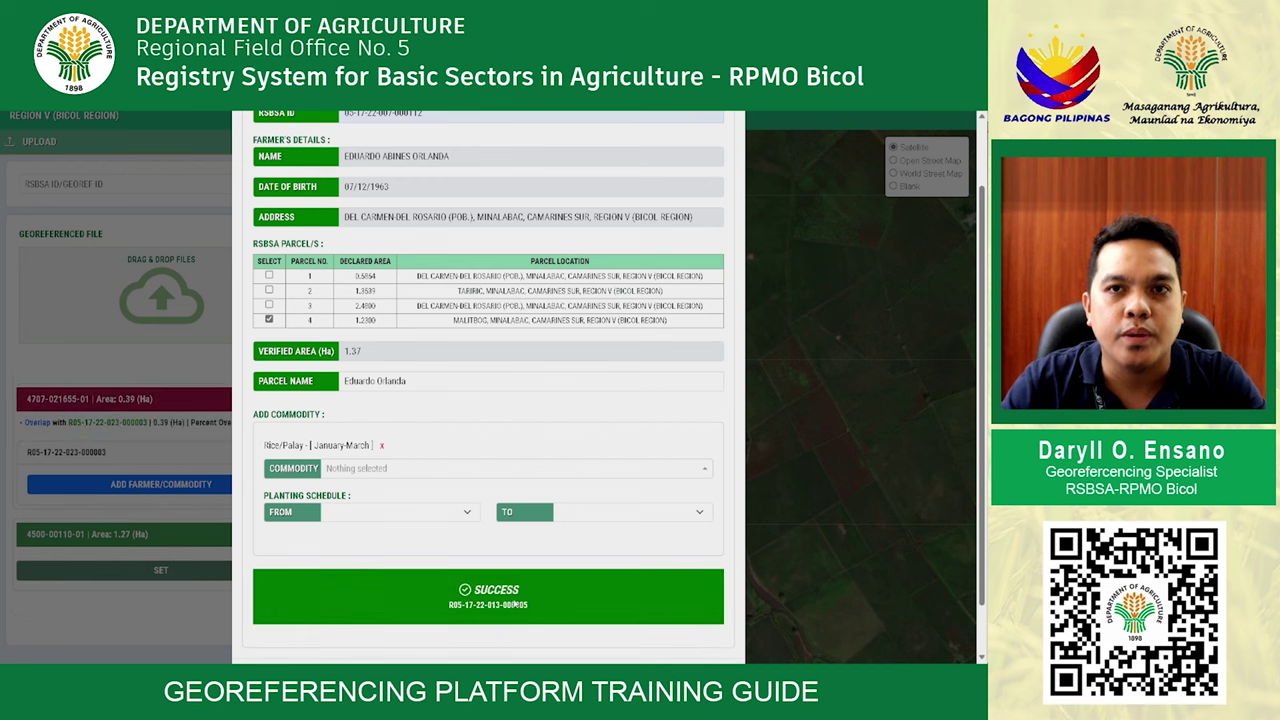
scroll(503, 560, "down", 1)
left_click_drag(527, 547, 473, 562)
left_click(516, 575)
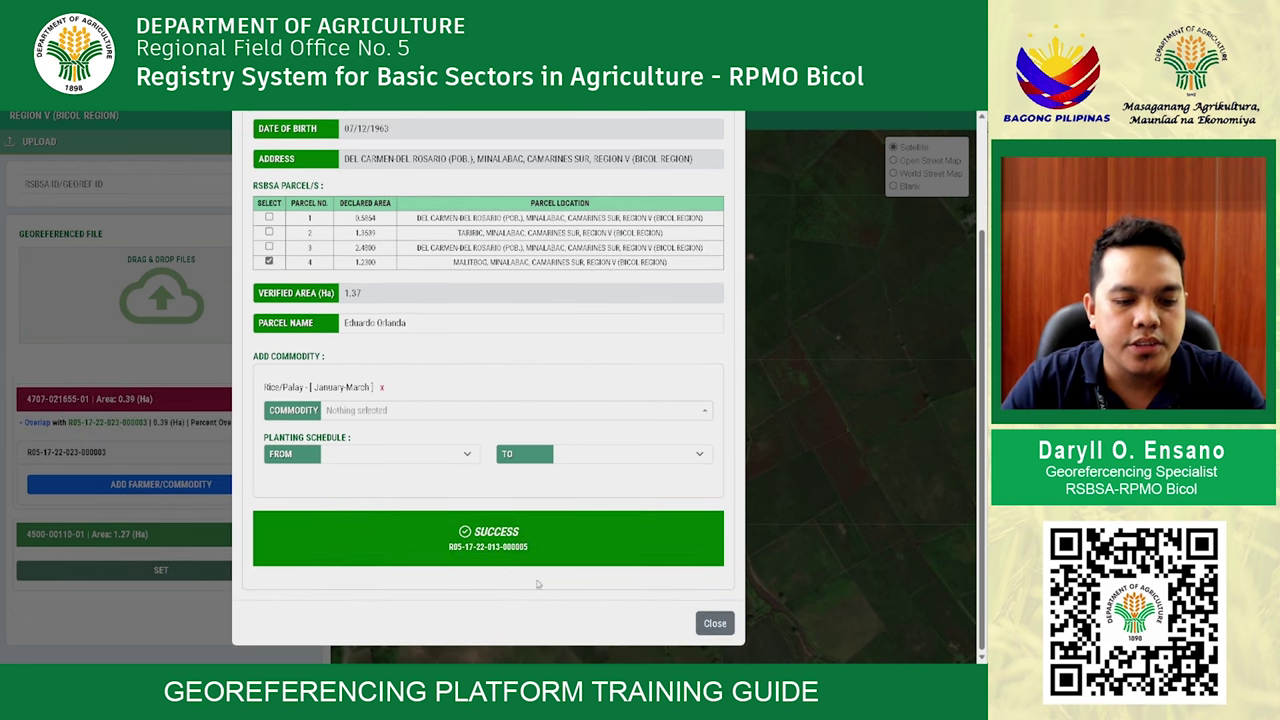
left_click(712, 625)
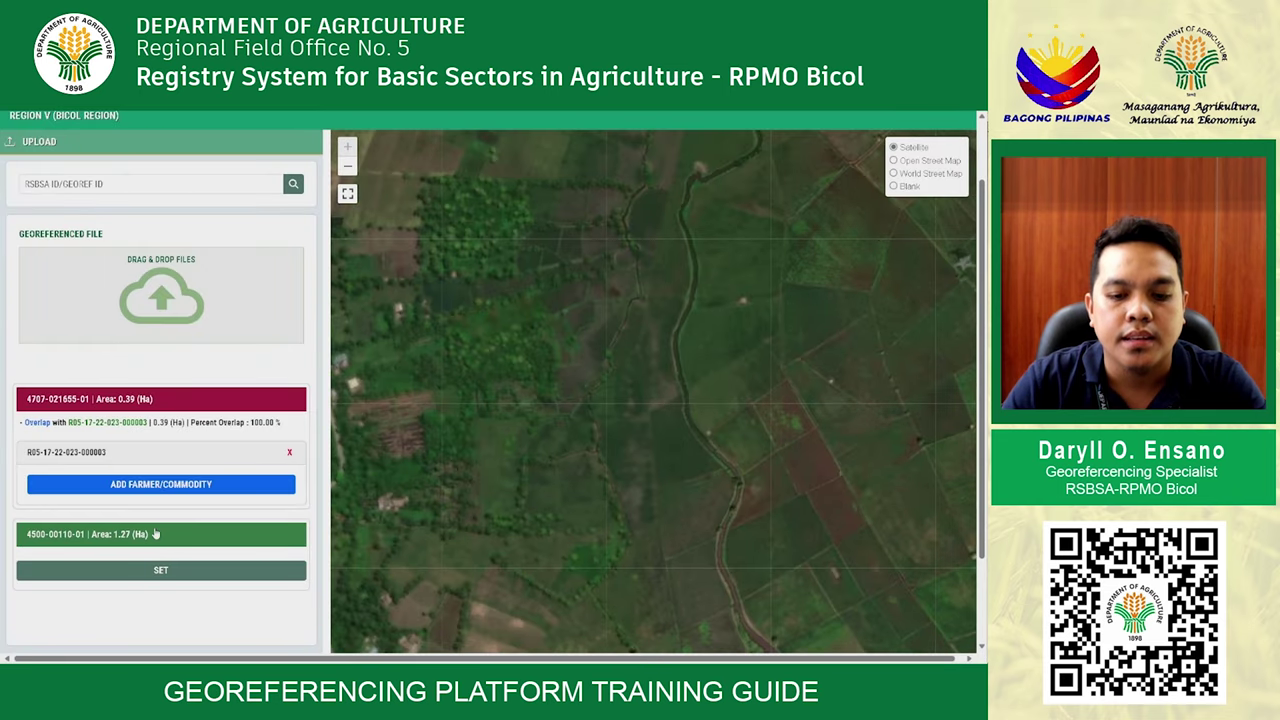
Step: Zoom the map to the overlapping uploaded parcel and check its 100.00% overlap figure
left_click(147, 399)
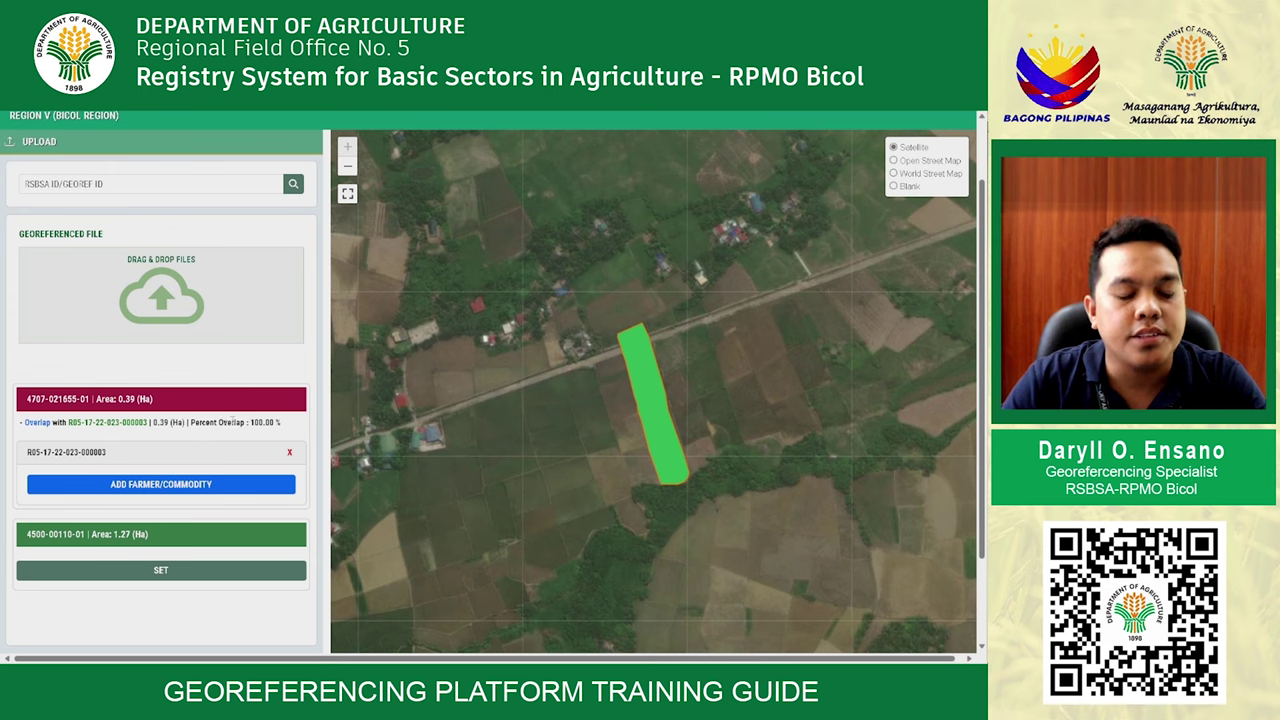
mouse_move(130, 428)
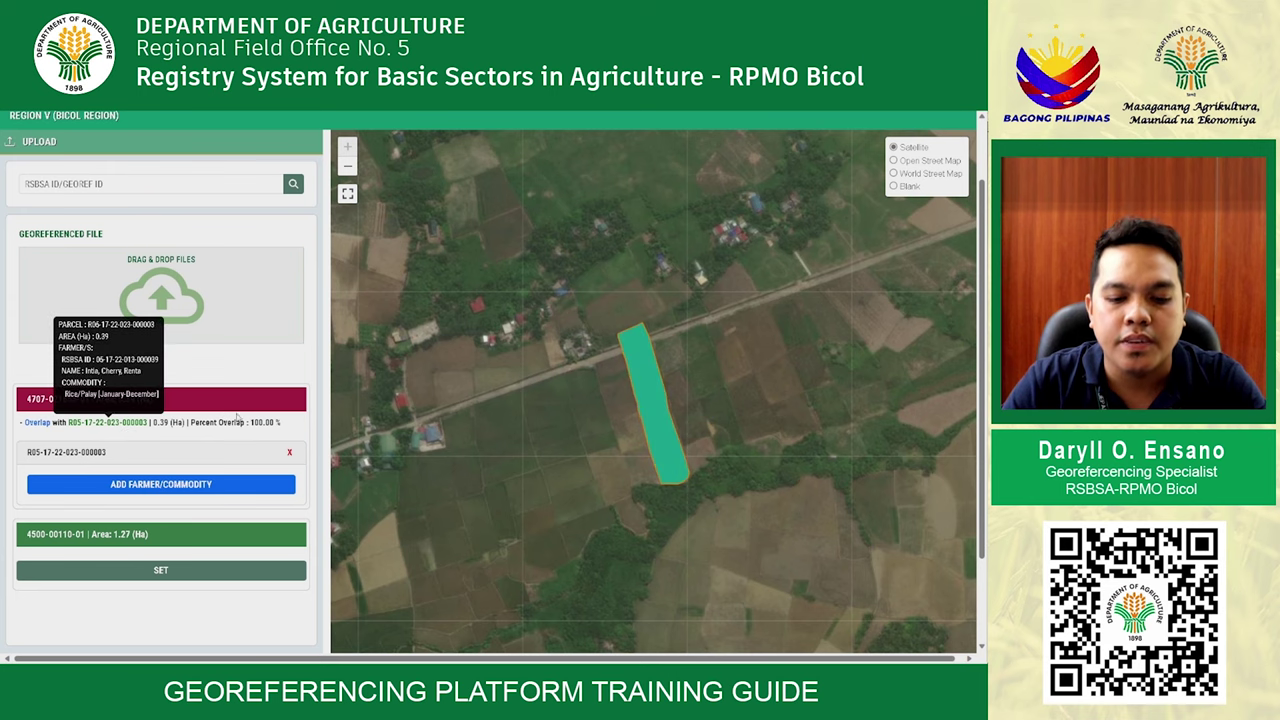
left_click_drag(276, 422, 194, 423)
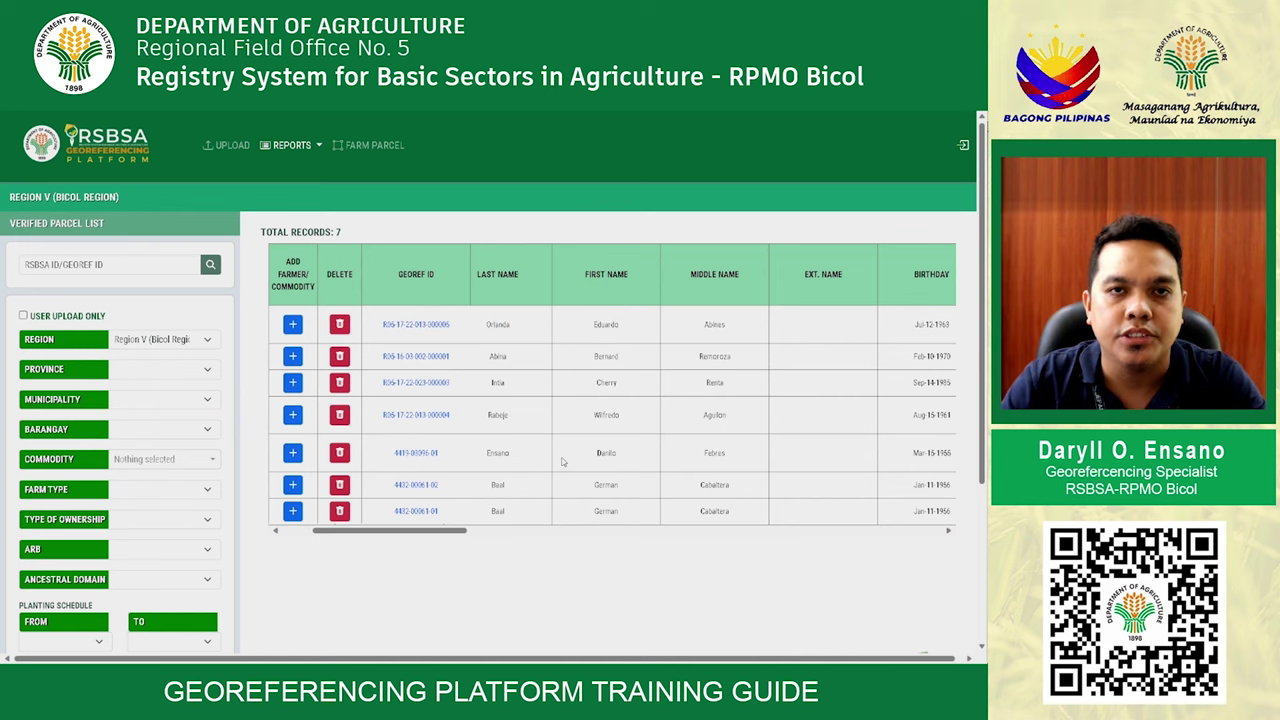
Step: Scroll across the Verified Parcel List table to review every record's columns
left_click_drag(461, 530, 761, 535)
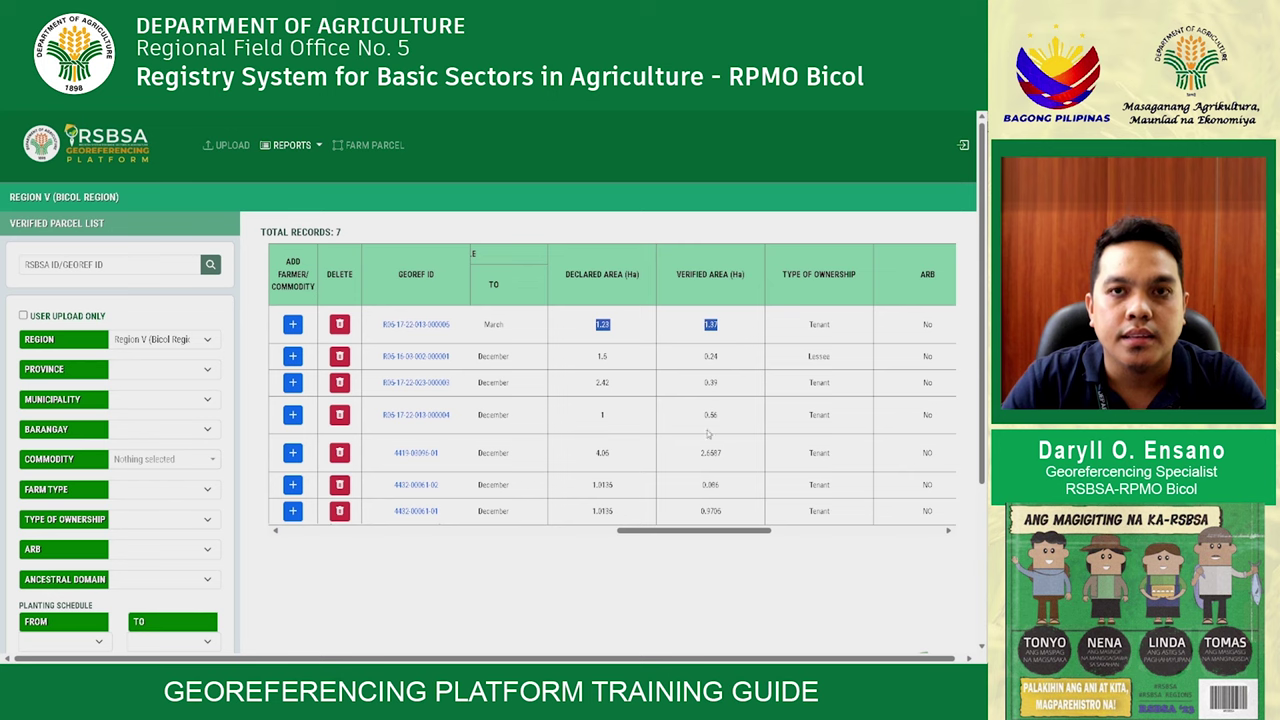
left_click_drag(672, 531, 858, 539)
left_click_drag(926, 325, 893, 326)
left_click_drag(898, 400, 897, 418)
left_click(912, 455)
left_click_drag(788, 538, 268, 538)
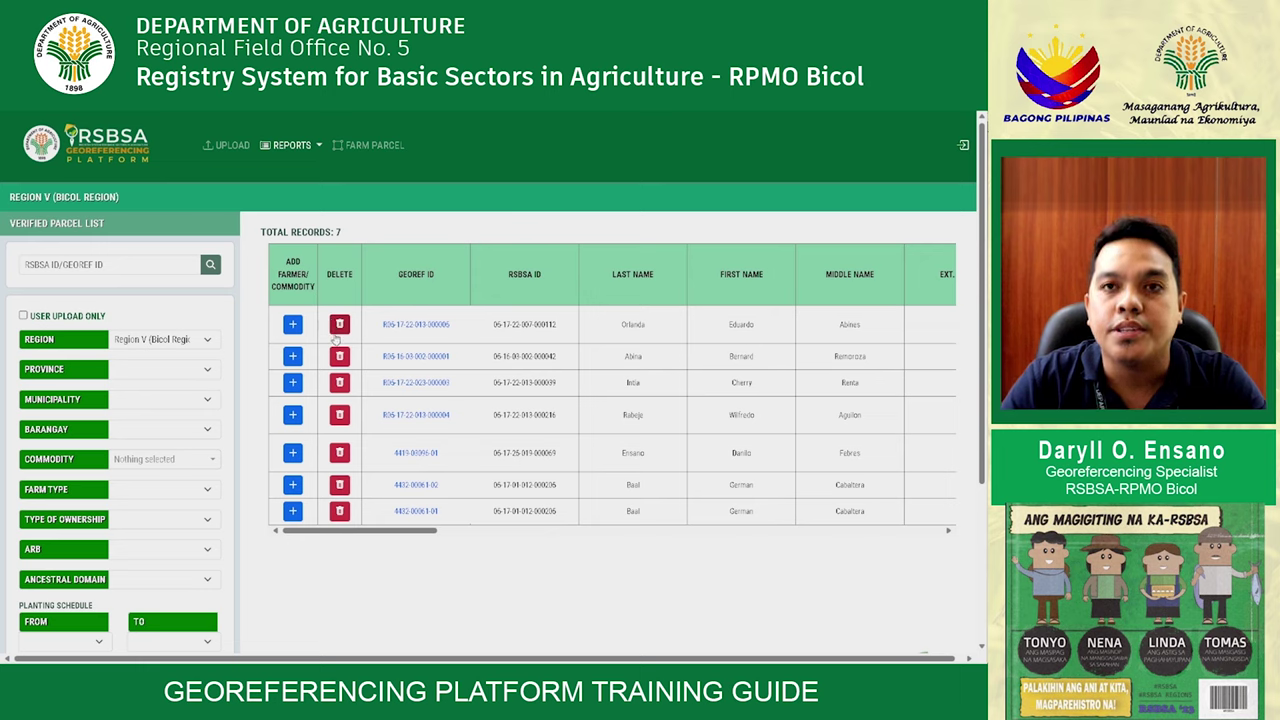
Step: Delete the first verified parcel record, confirming and dismissing the prompts
left_click(340, 327)
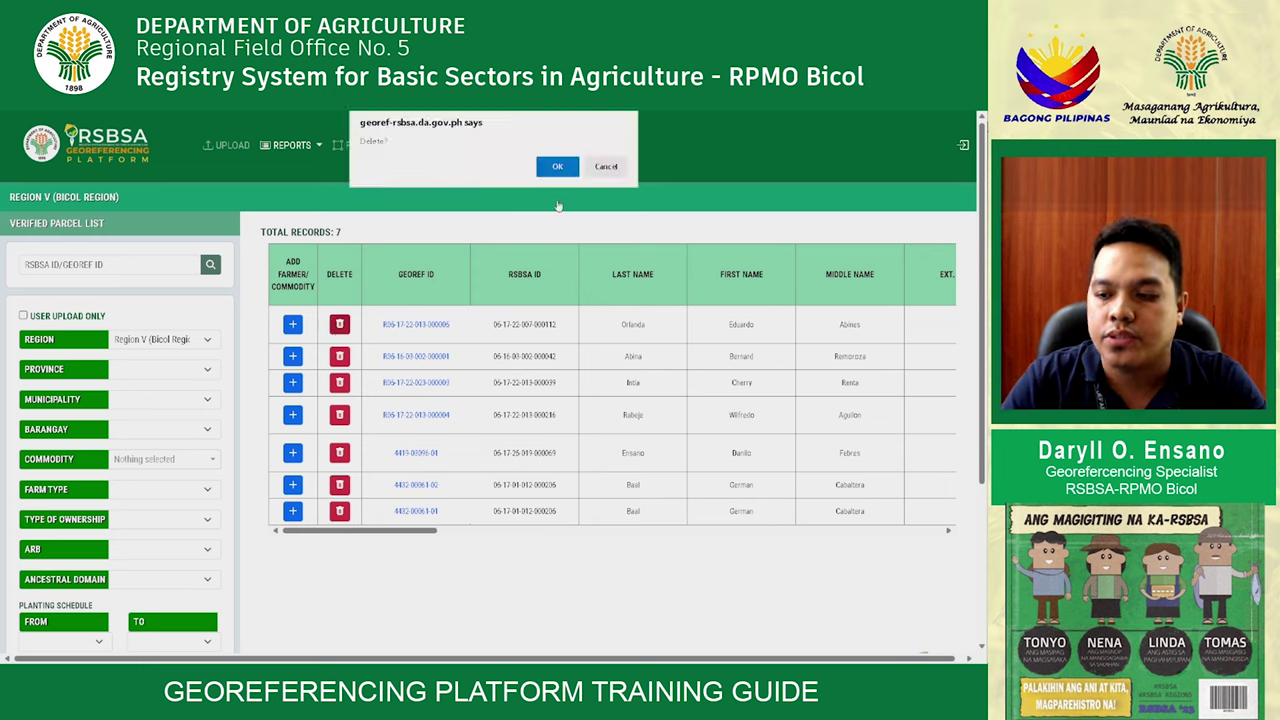
left_click(557, 166)
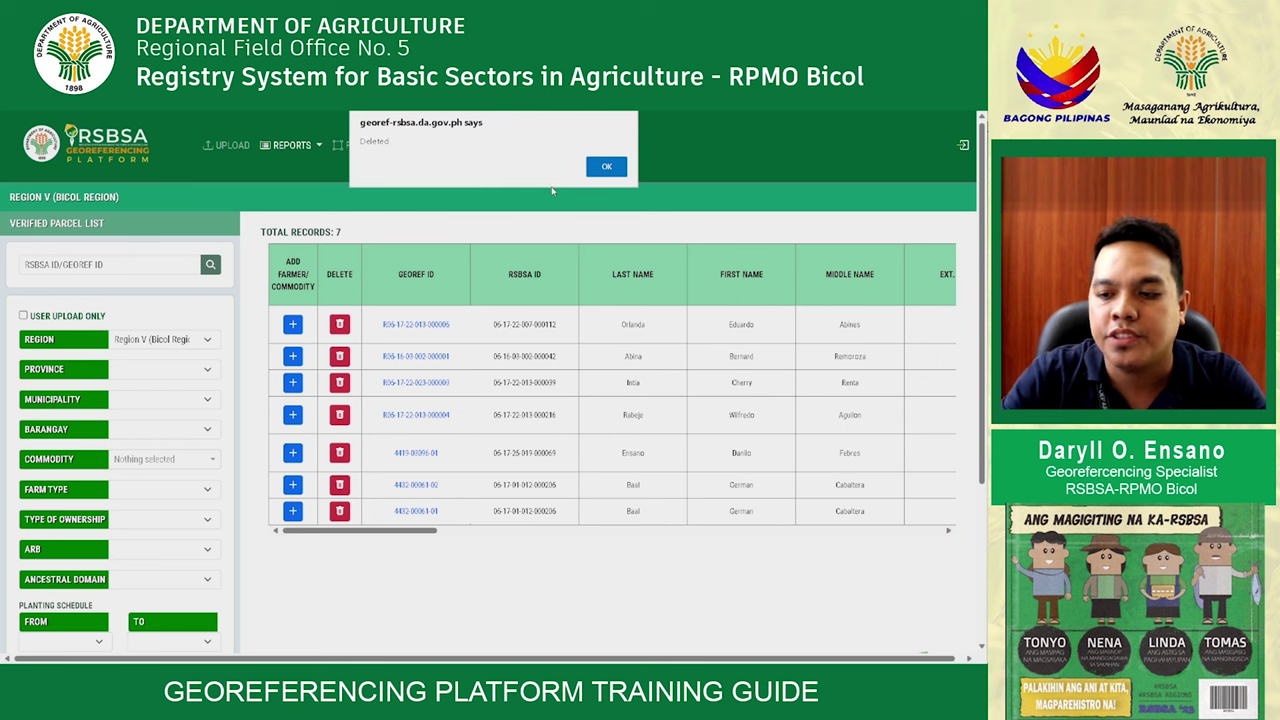
left_click(606, 166)
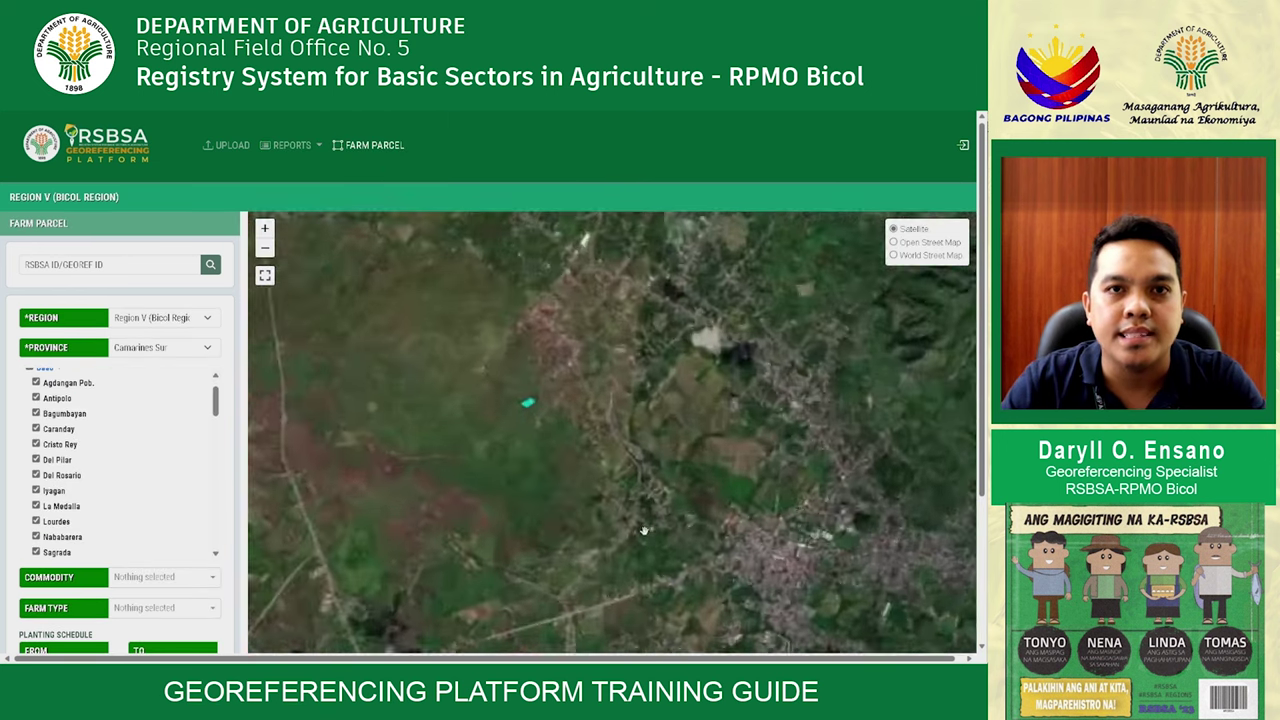
Step: Open and close the info popups of the large parcel and its small neighbouring parcel
left_click(526, 438)
left_click_drag(578, 380, 511, 370)
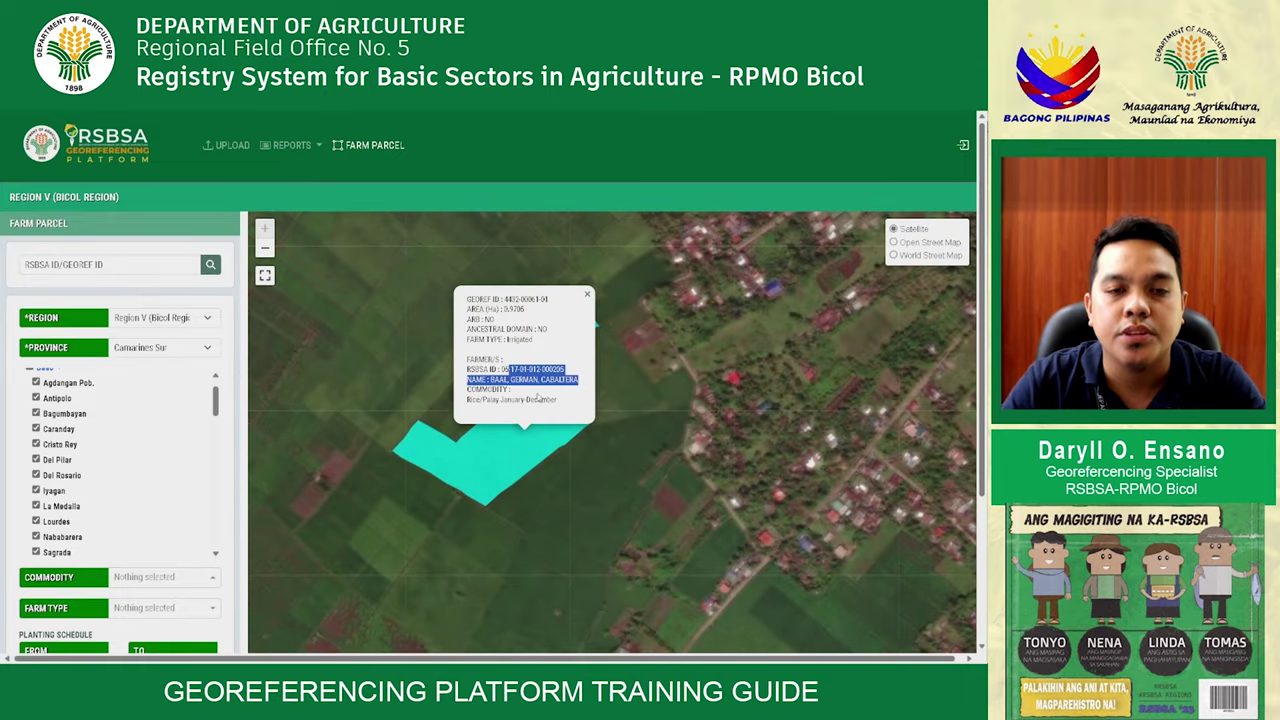
left_click(587, 299)
left_click(572, 348)
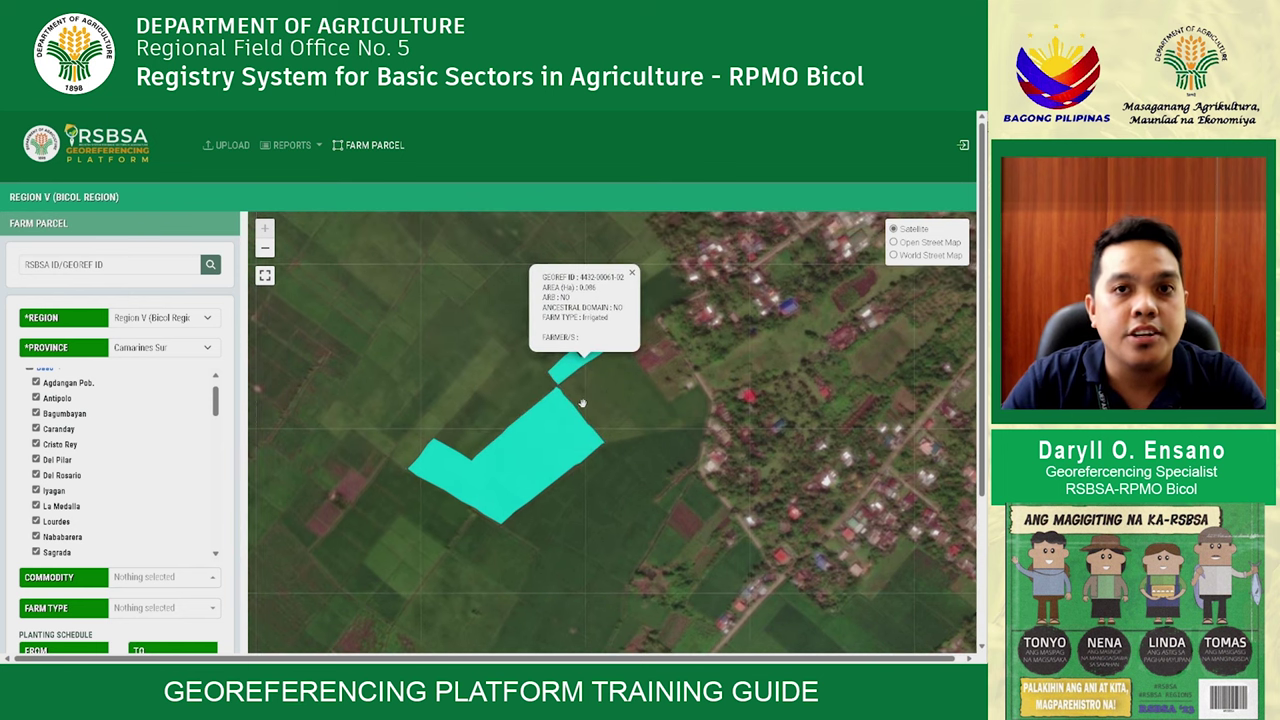
left_click(567, 378)
left_click(551, 440)
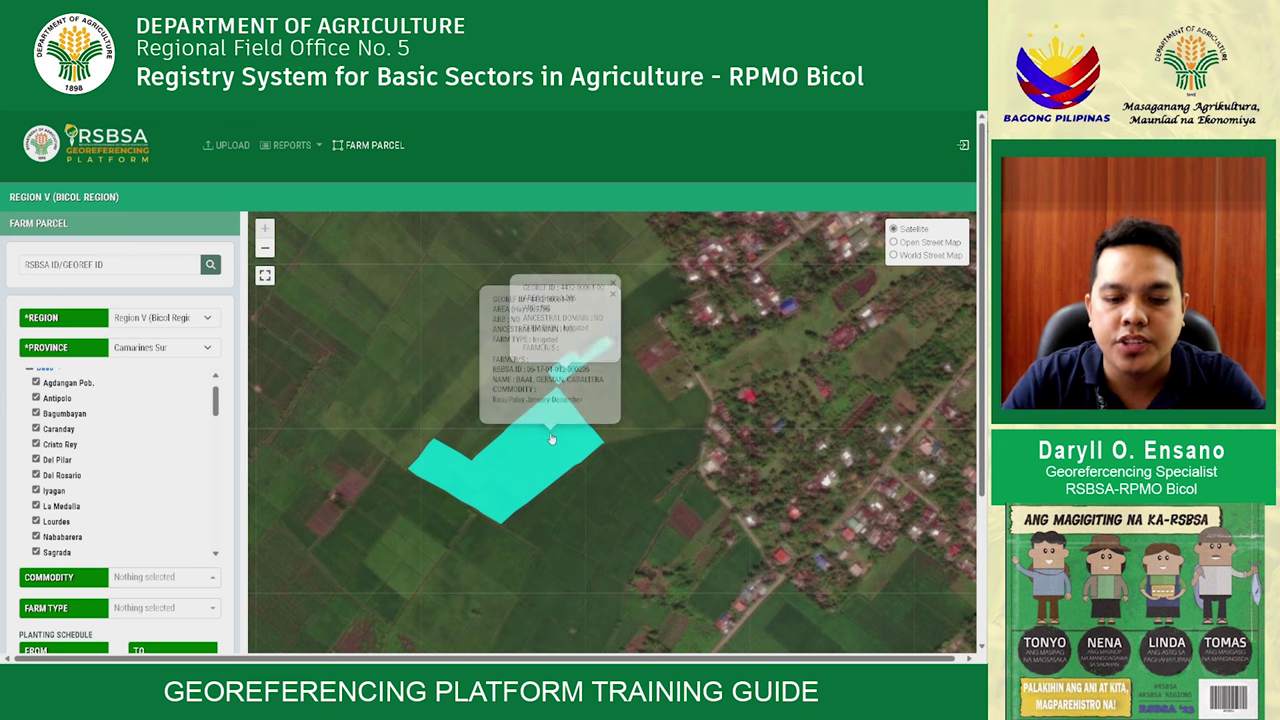
left_click(614, 296)
Step: Zoom the map out to see the Baao parcel in context beside the municipality list
scroll(618, 418, "down", 1)
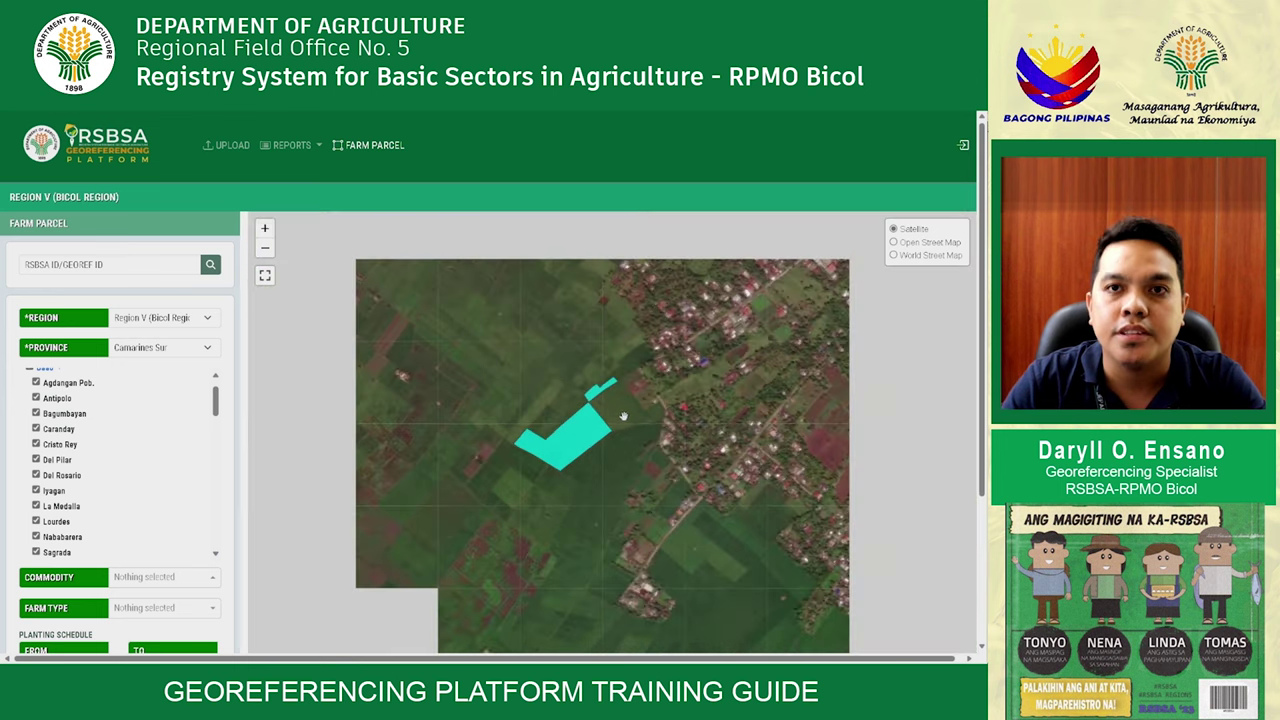
scroll(60, 440, "up", 1)
scroll(60, 440, "down", 8)
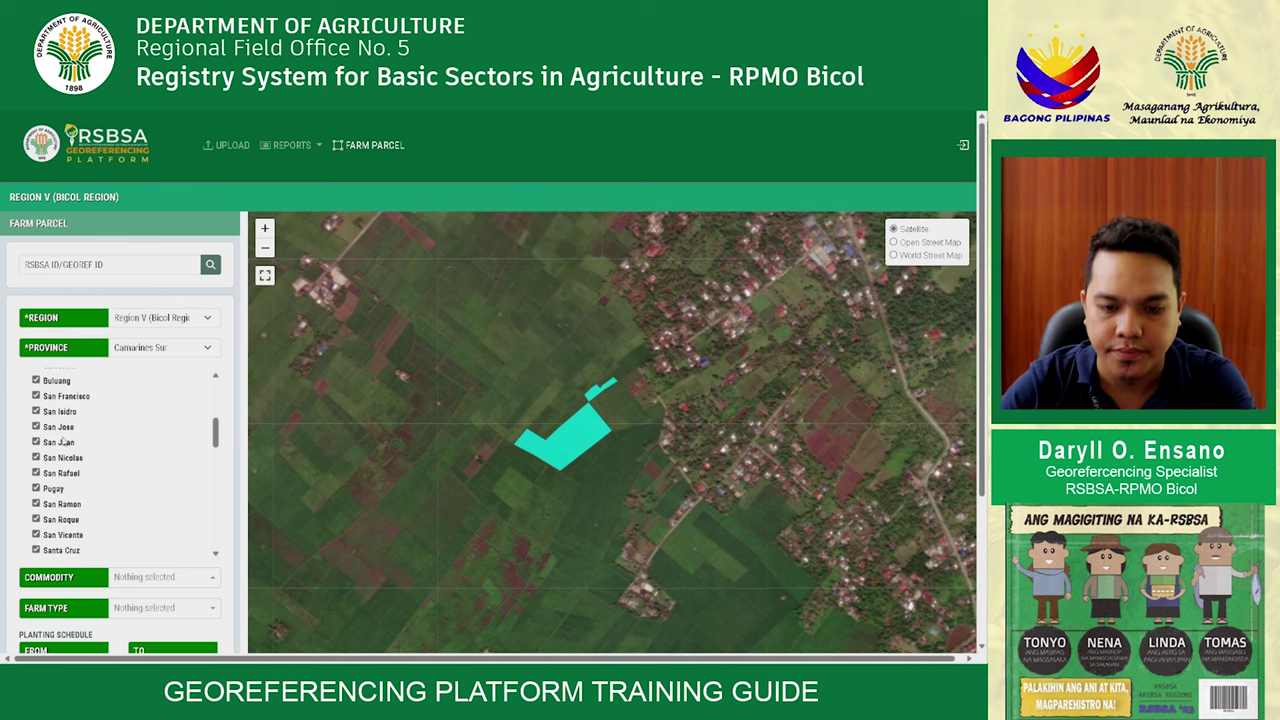
scroll(60, 515, "down", 5)
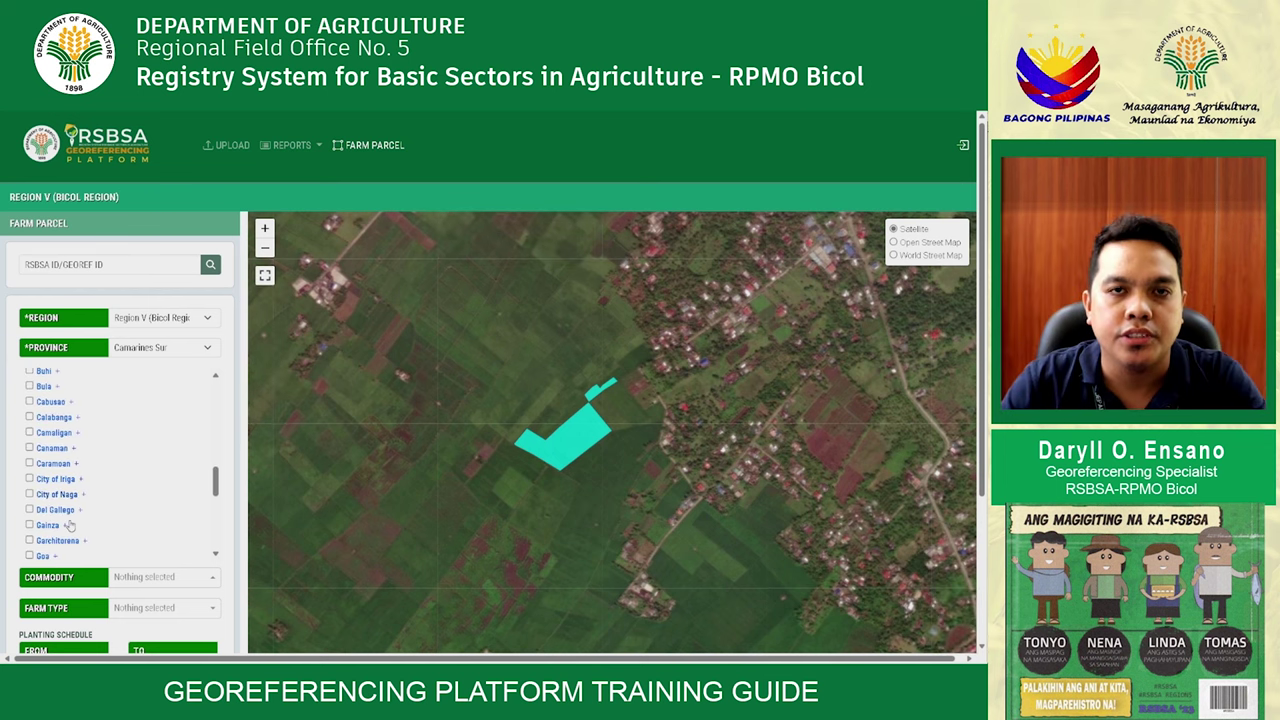
scroll(66, 531, "down", 1)
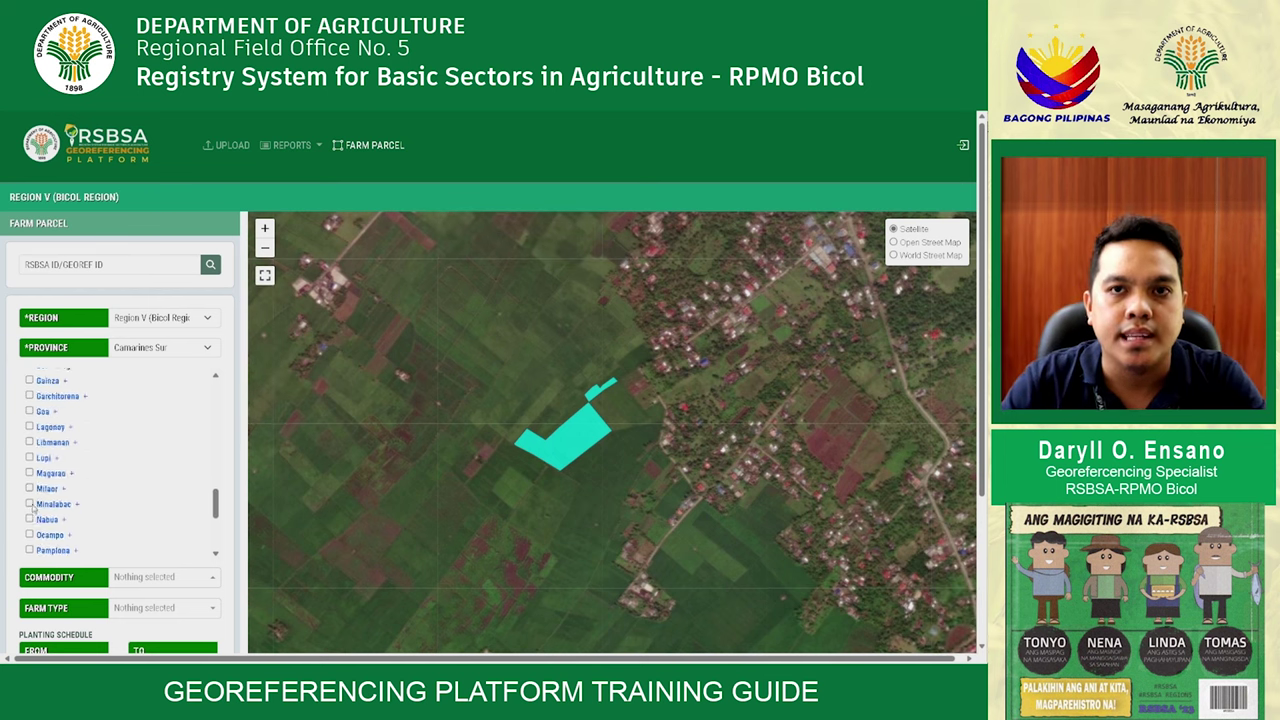